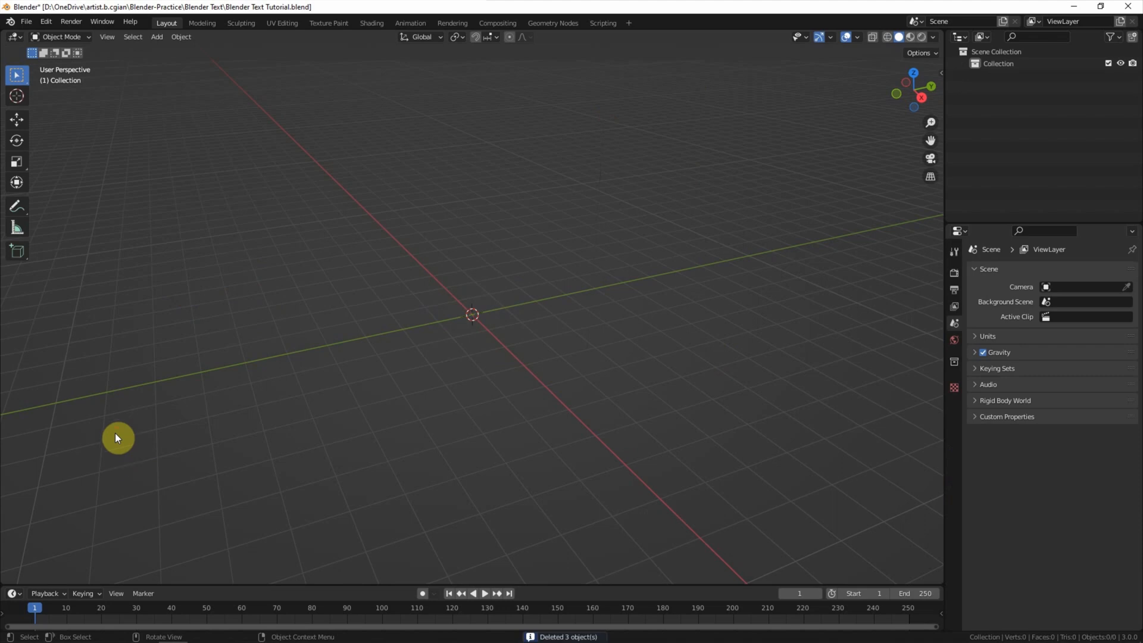
Step: Delete the three default objects, then bring up the Shift+A Add menu in the empty viewport
click(158, 37)
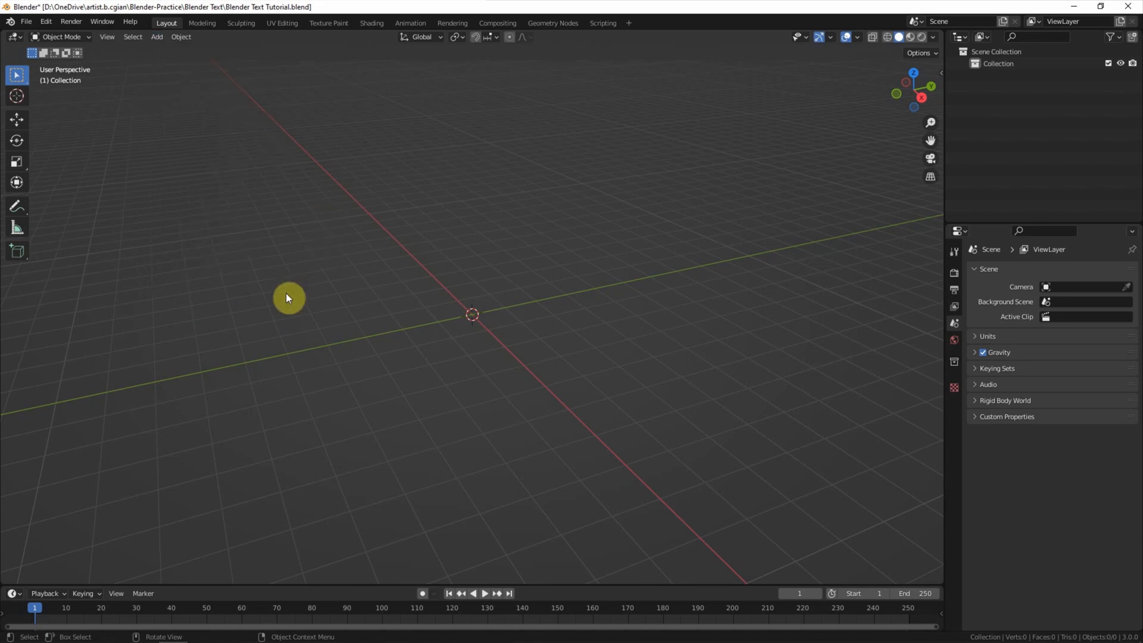
key(shift+a)
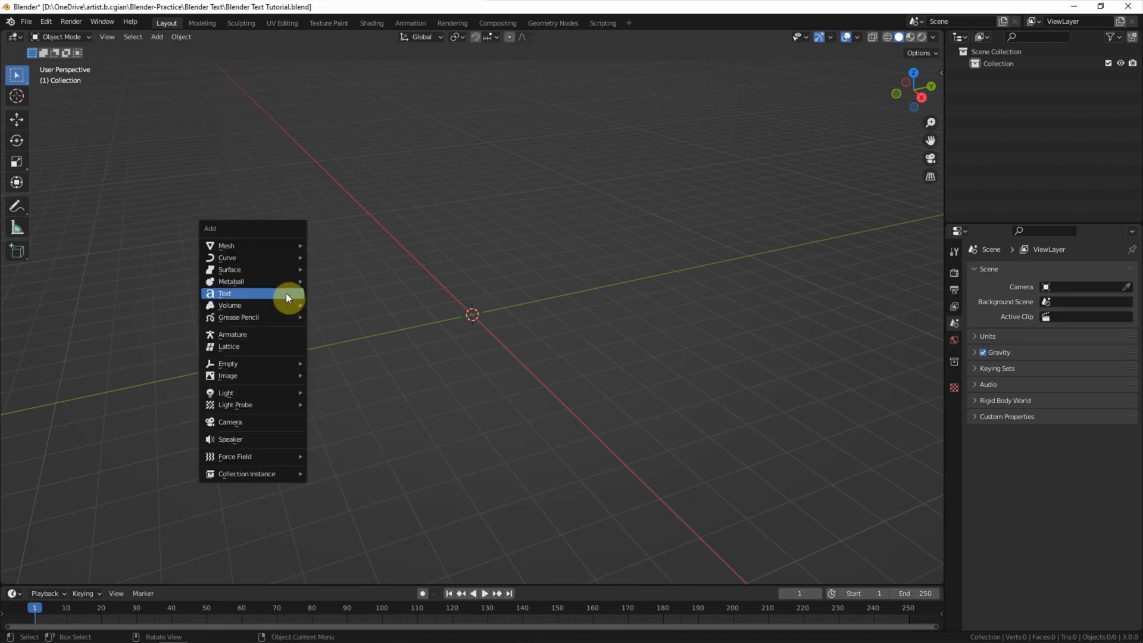
Step: Add a text object and set its radius to 1 m
click(286, 294)
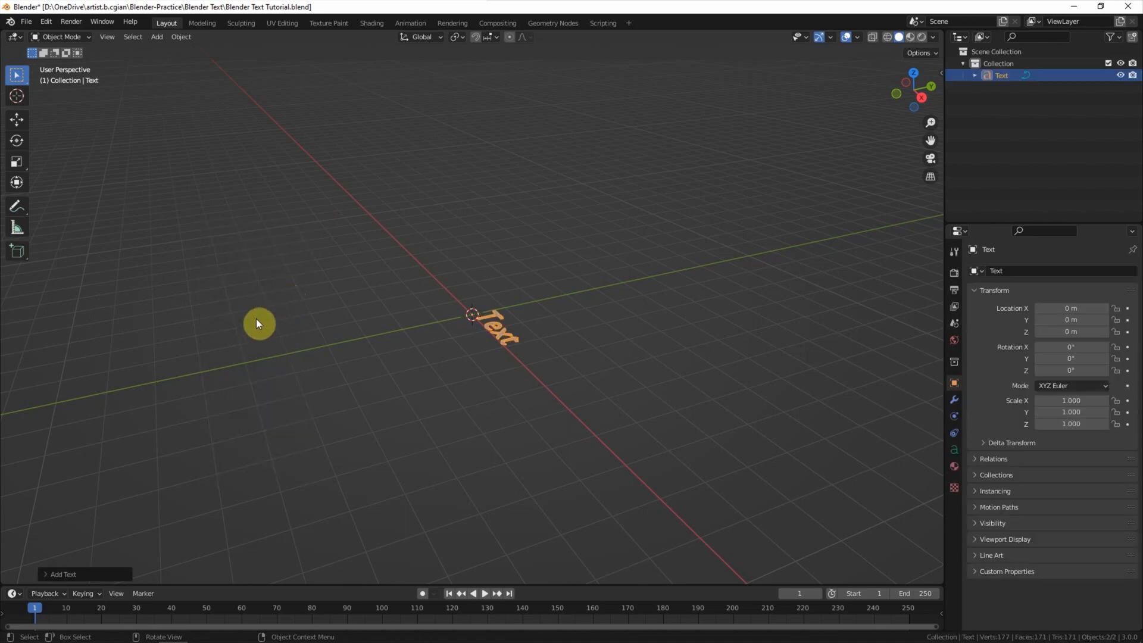
middle_drag(263, 336, 357, 357)
scroll(381, 364, up, 6)
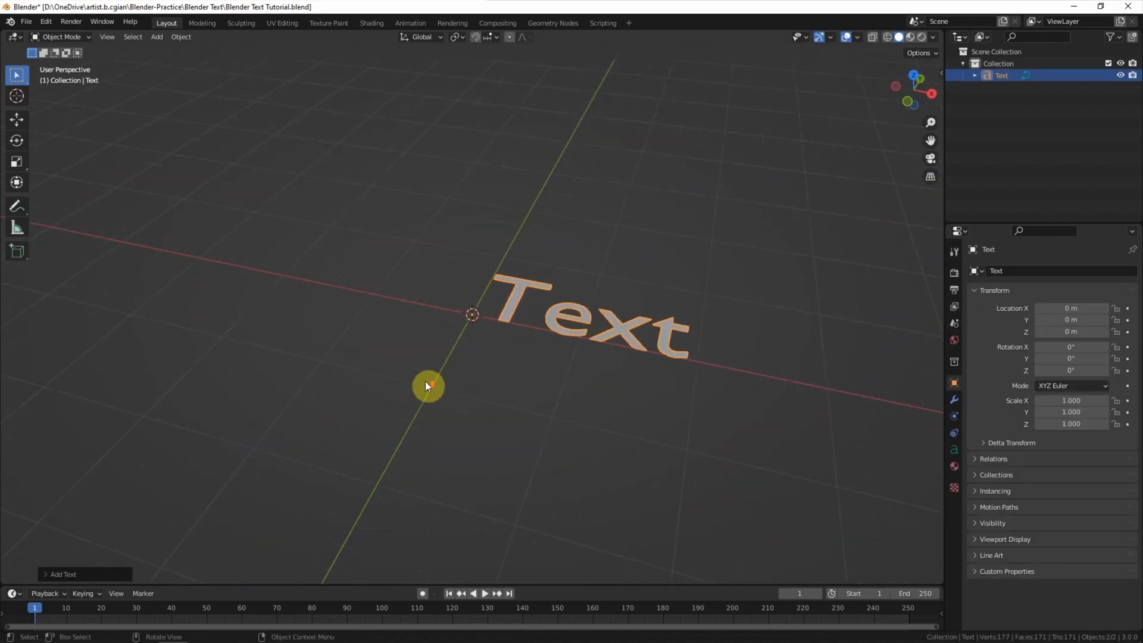
shift+middle_drag(594, 403, 472, 395)
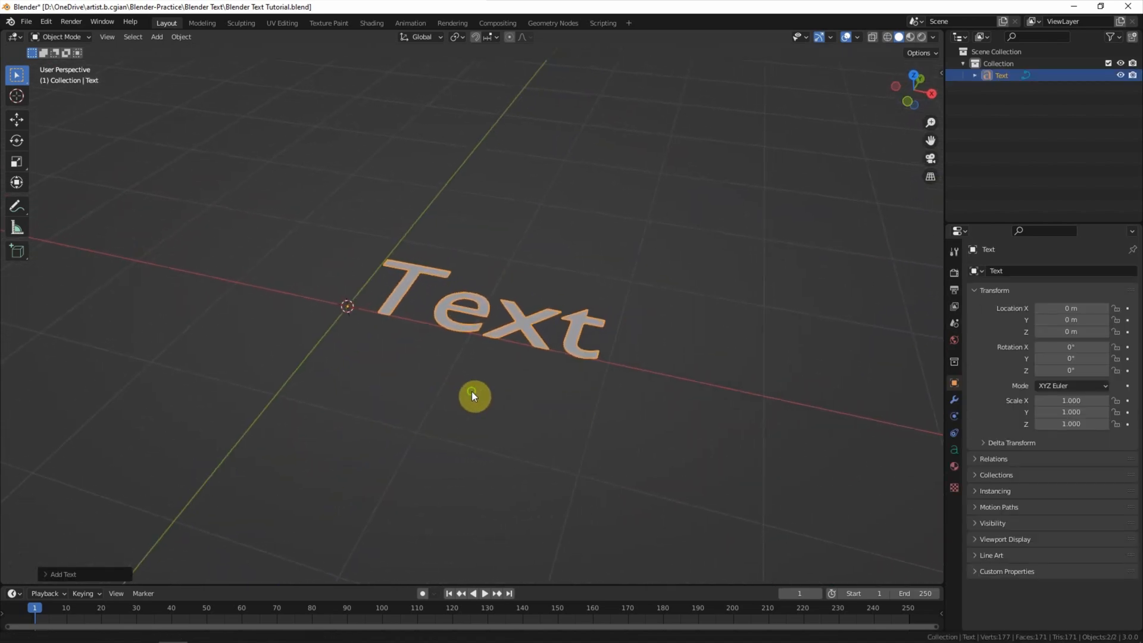
click(46, 574)
drag(149, 483, 148, 547)
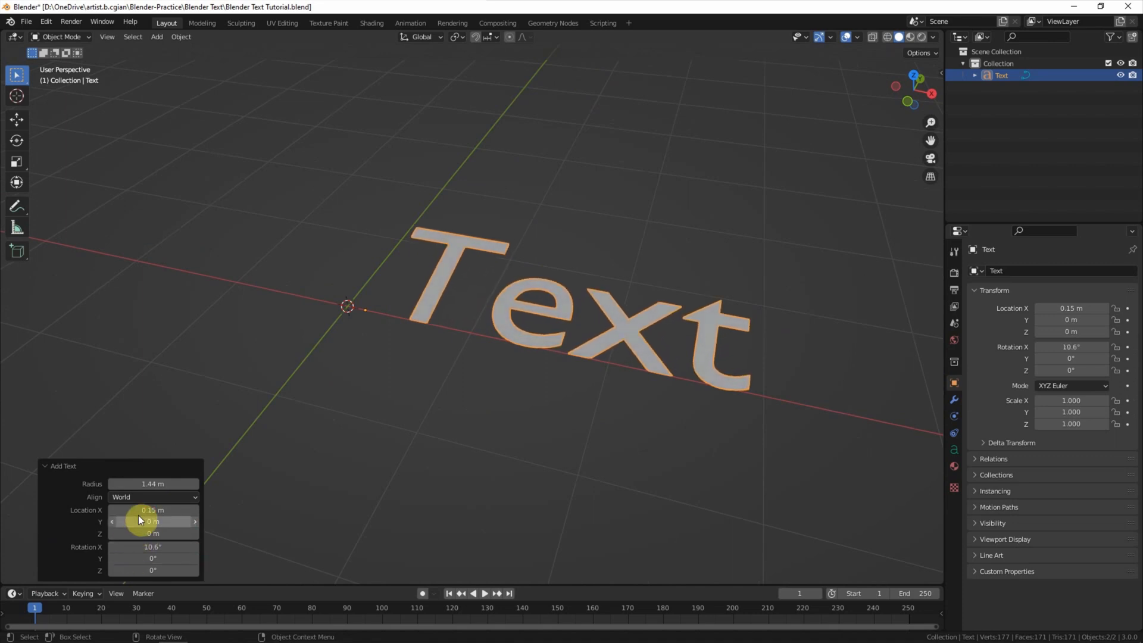
click(143, 484)
text(1)
key(Return)
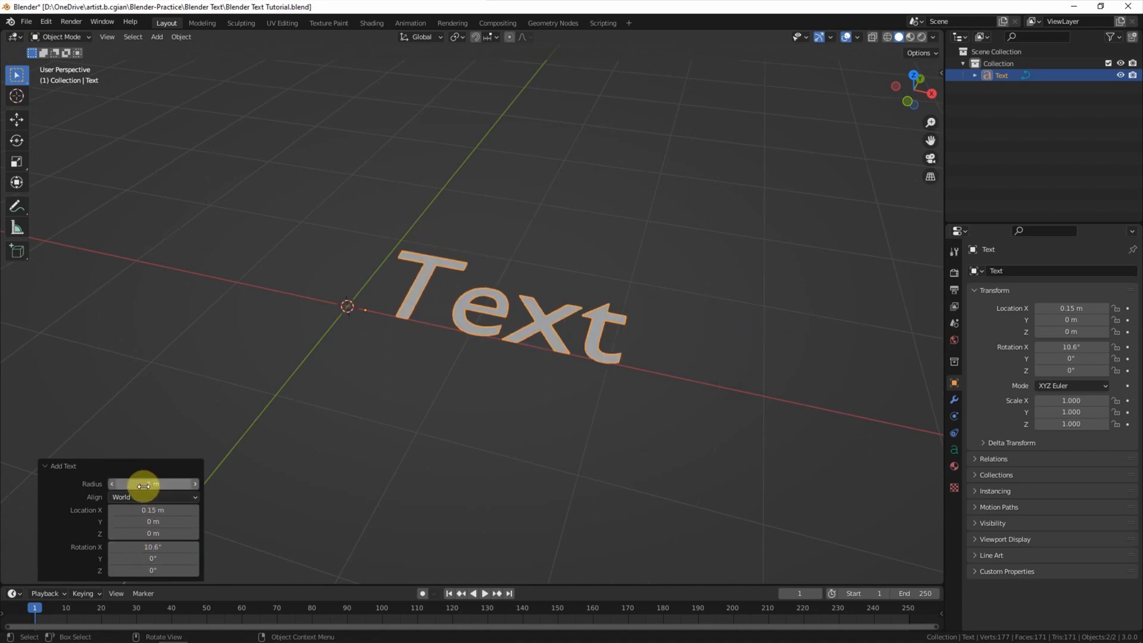
Step: Place the text at X 0 m and rotate it 90° on X so it stands upright
click(145, 510)
text(0)
key(Return)
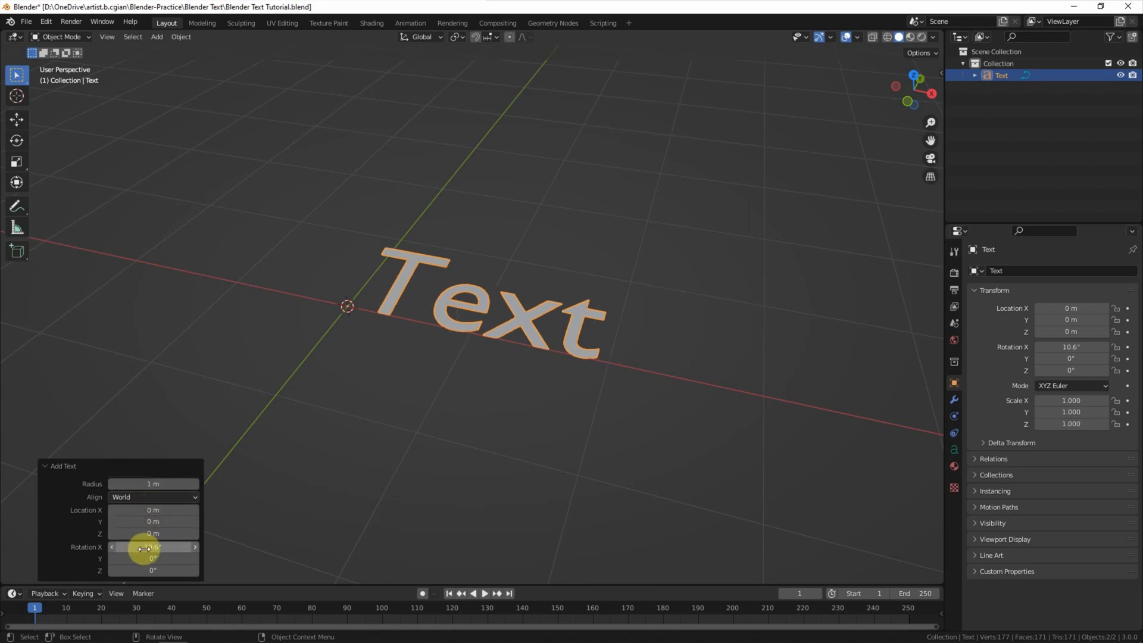
drag(144, 549, 172, 548)
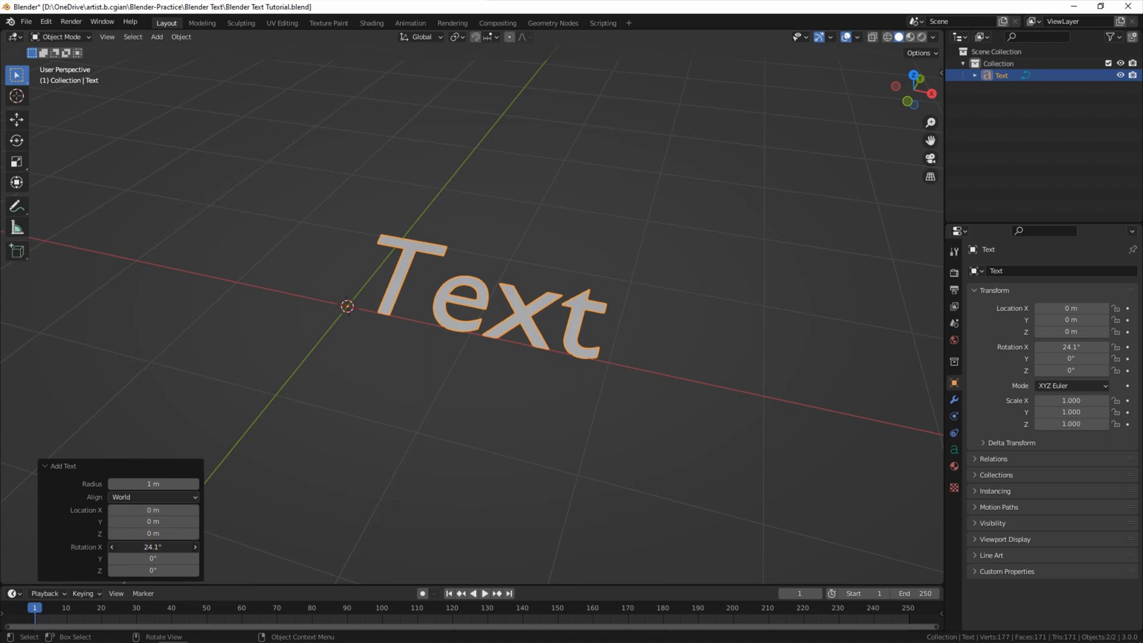
click(142, 547)
text(90)
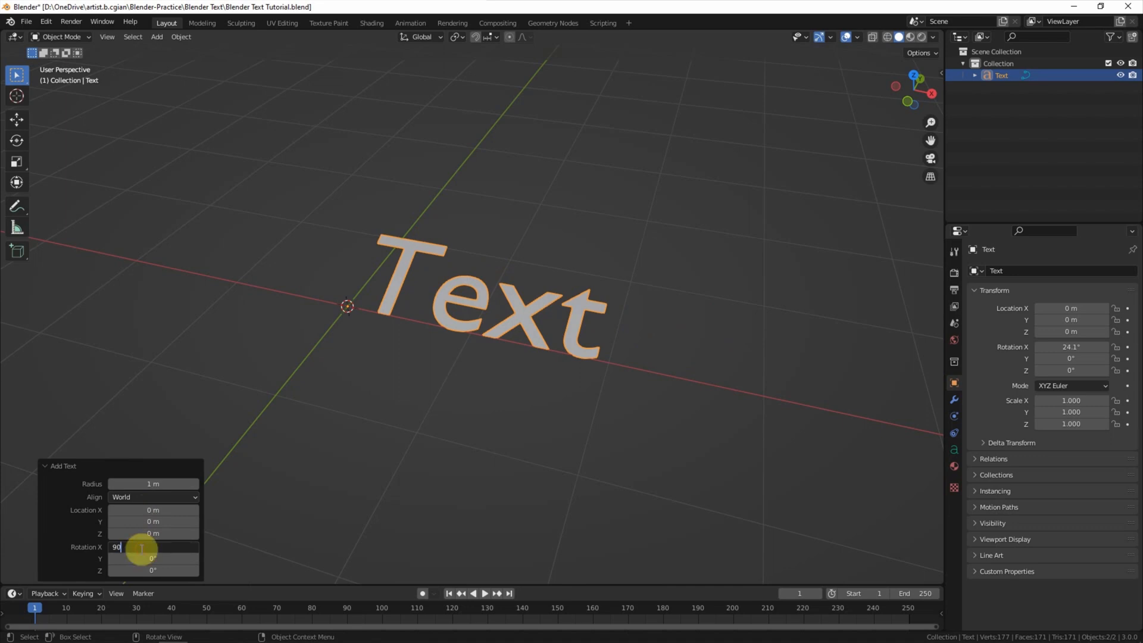
key(Return)
middle_drag(326, 476, 345, 429)
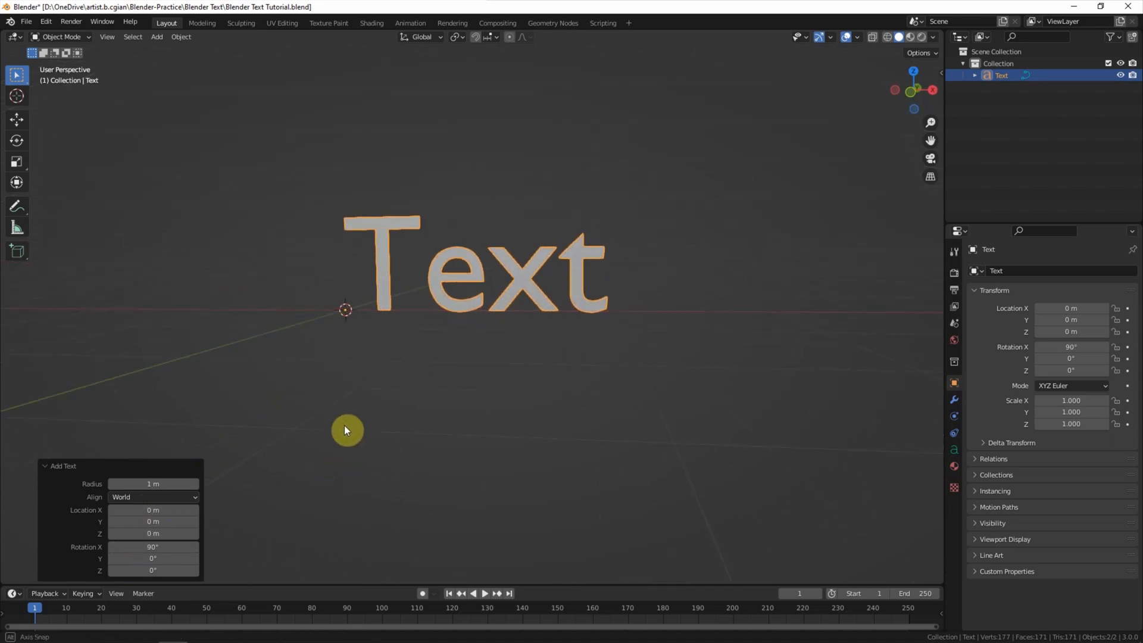
Step: In Edit Mode, replace the default word 'Text' with '3D Text Tutorial', then return to Object Mode
click(378, 420)
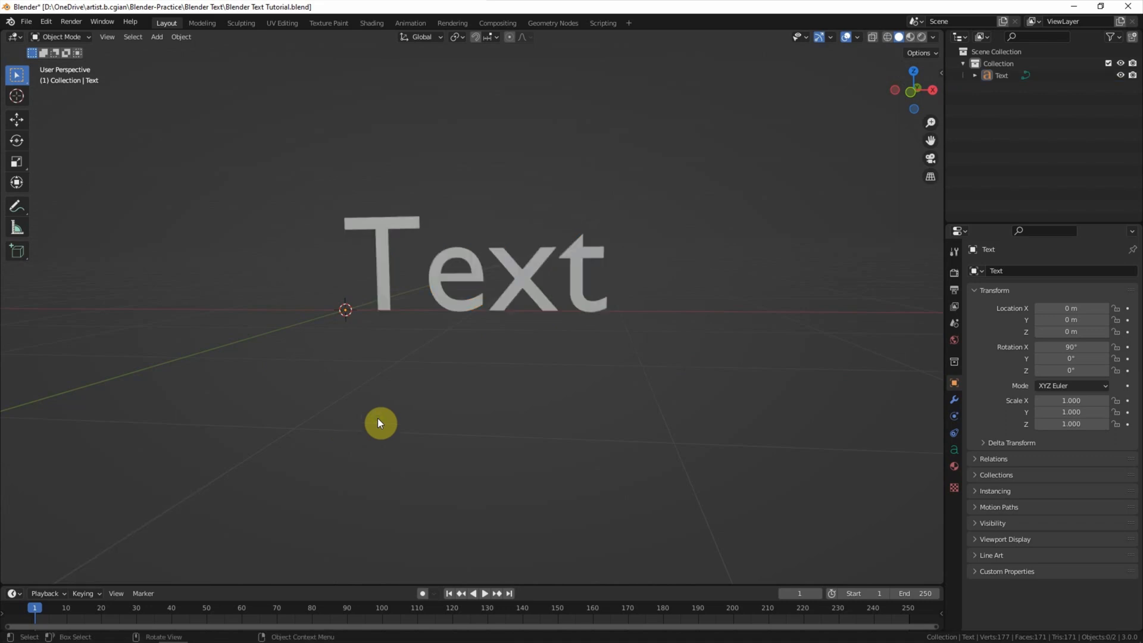
click(324, 220)
click(56, 37)
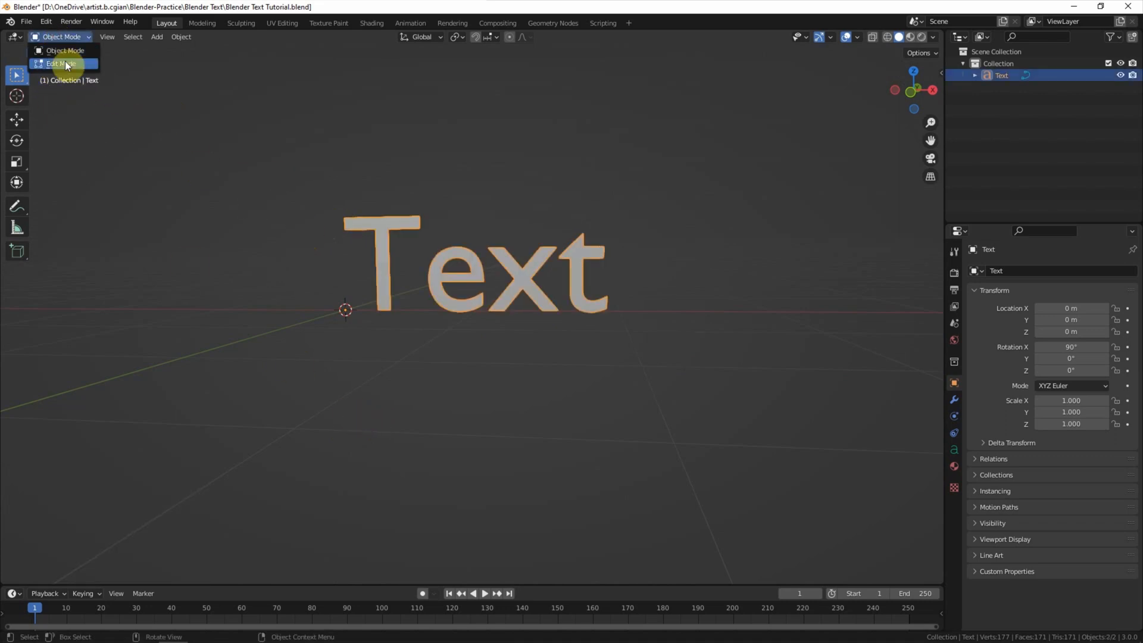
click(69, 64)
shift+middle_drag(285, 263, 172, 303)
key(BackSpace)
key(BackSpace)
key(BackSpace)
key(BackSpace)
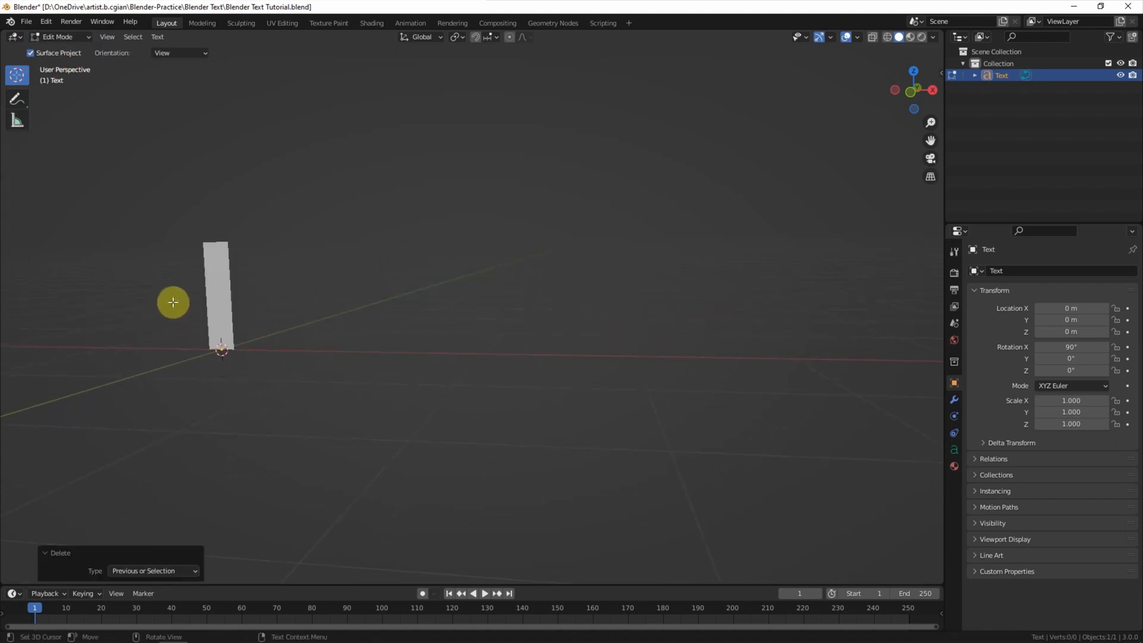
text(3D )
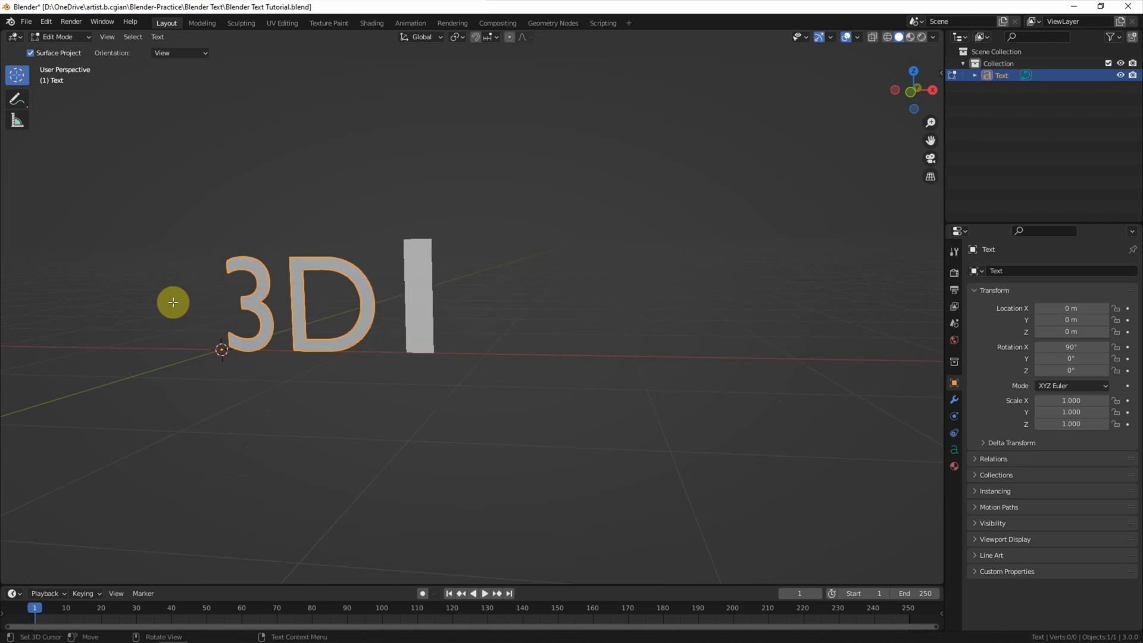
text(Text Tu)
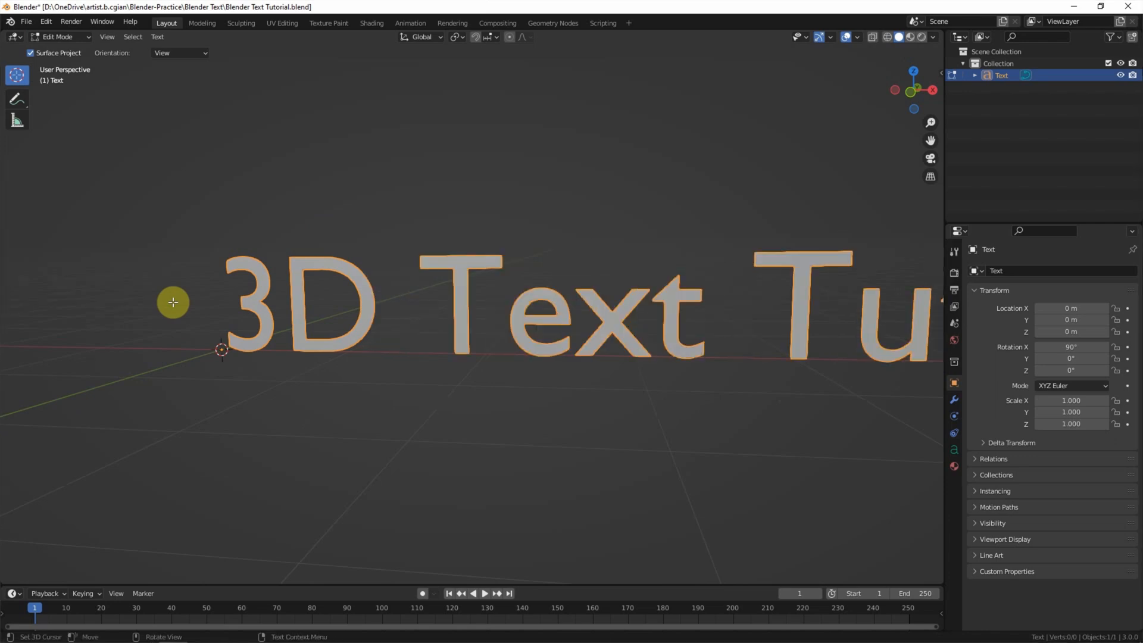
text(torial)
scroll(172, 302, down, 4)
shift+middle_drag(349, 324, 212, 327)
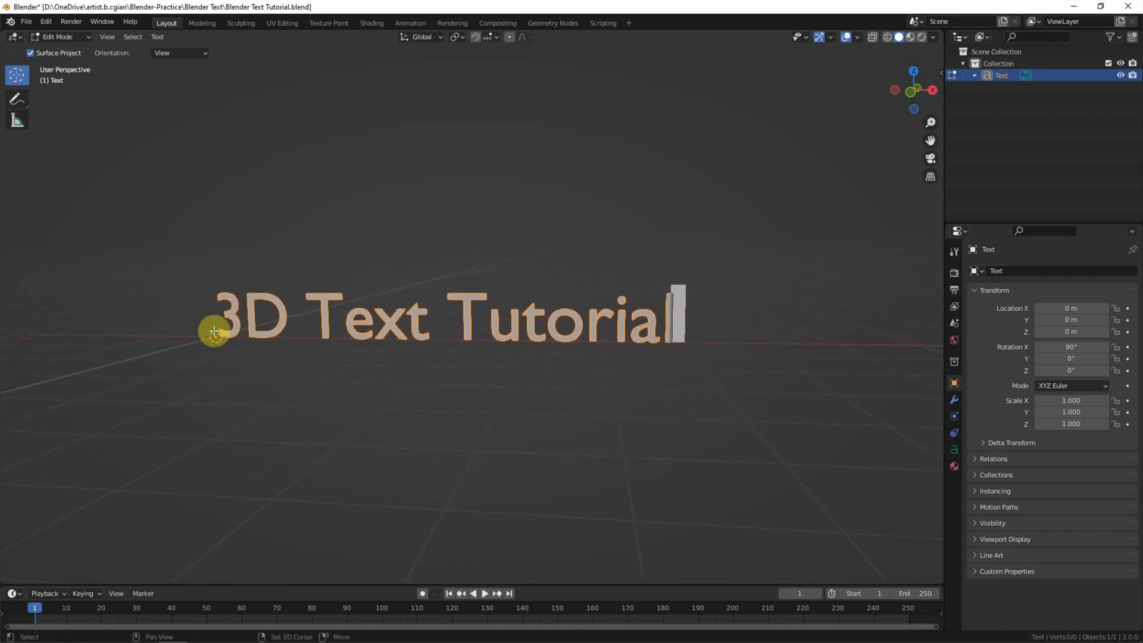
click(70, 34)
click(70, 47)
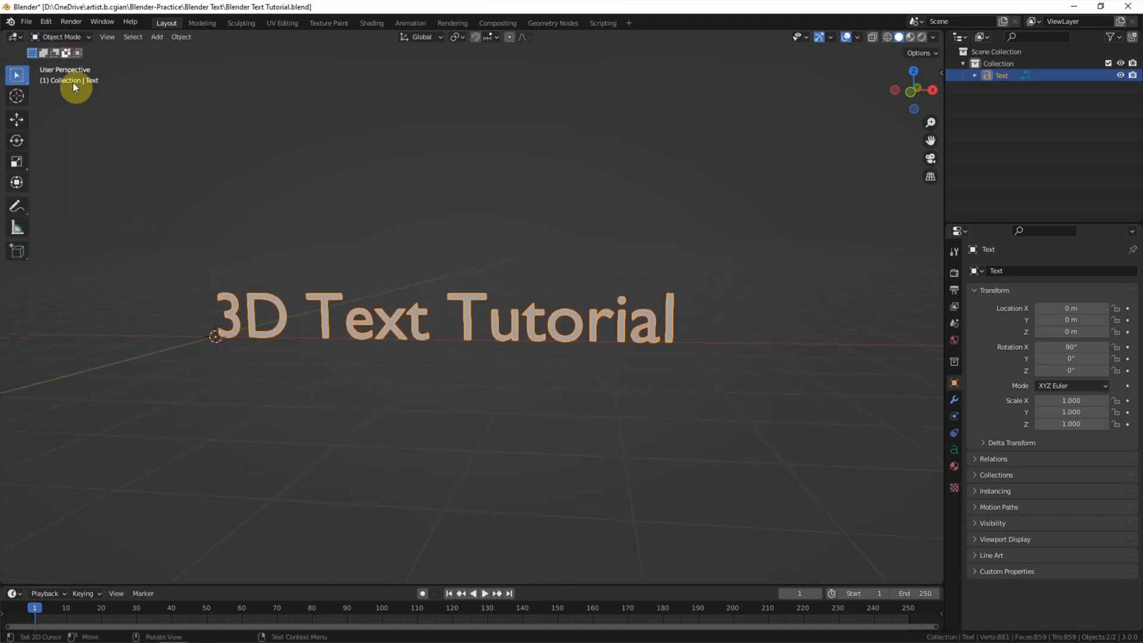
Step: In the text's Object Data Geometry settings, set Offset to 0.01 m
scroll(170, 185, up, 2)
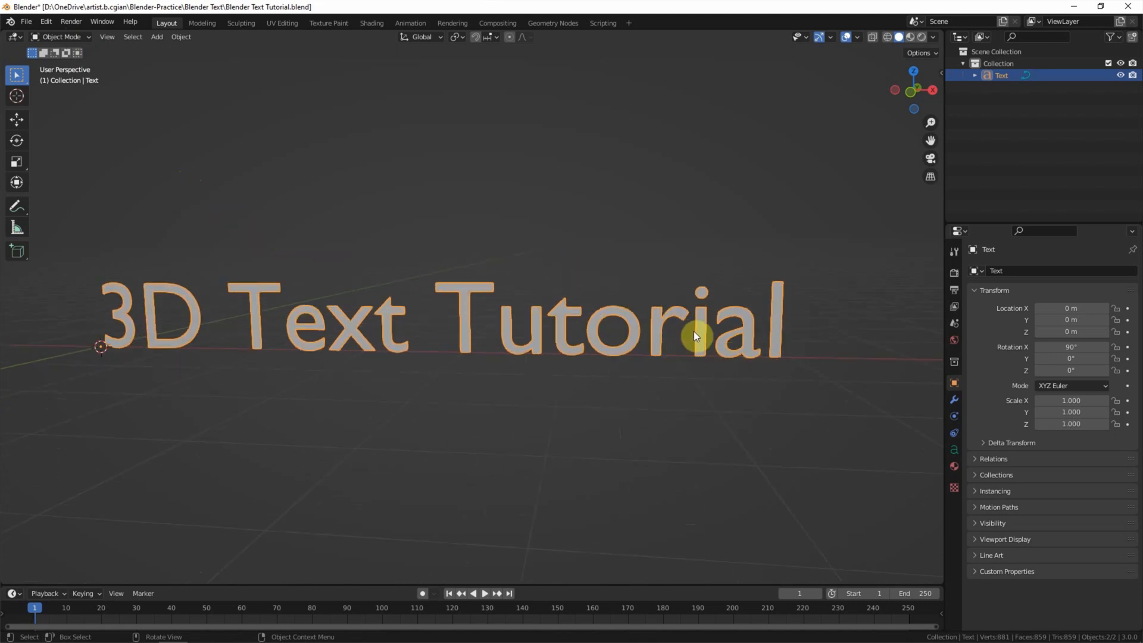
click(951, 452)
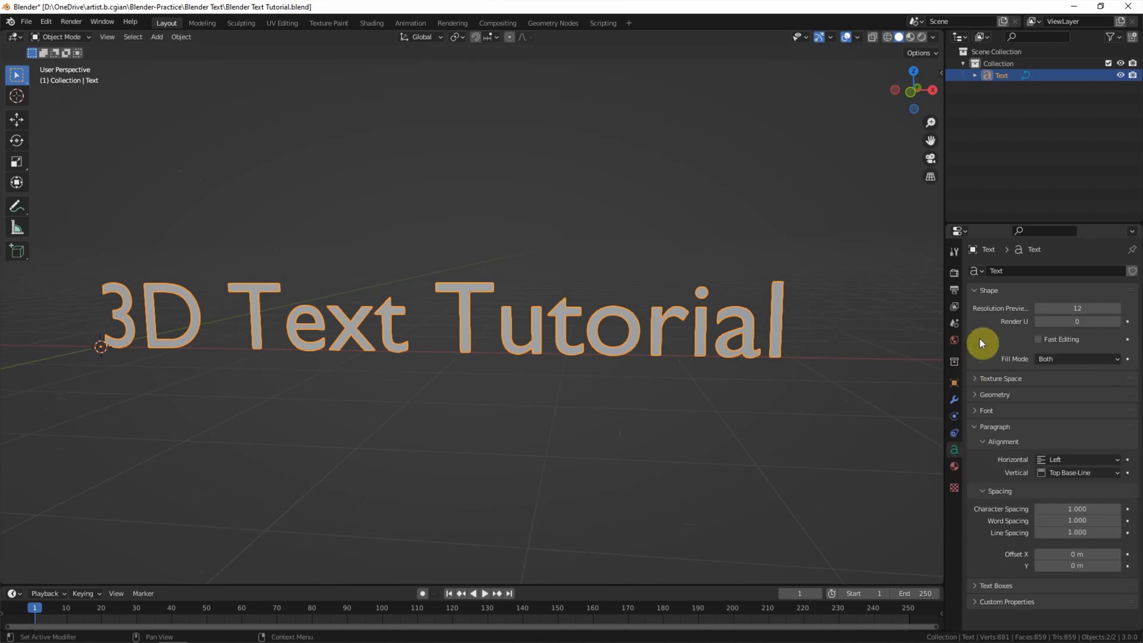
click(974, 396)
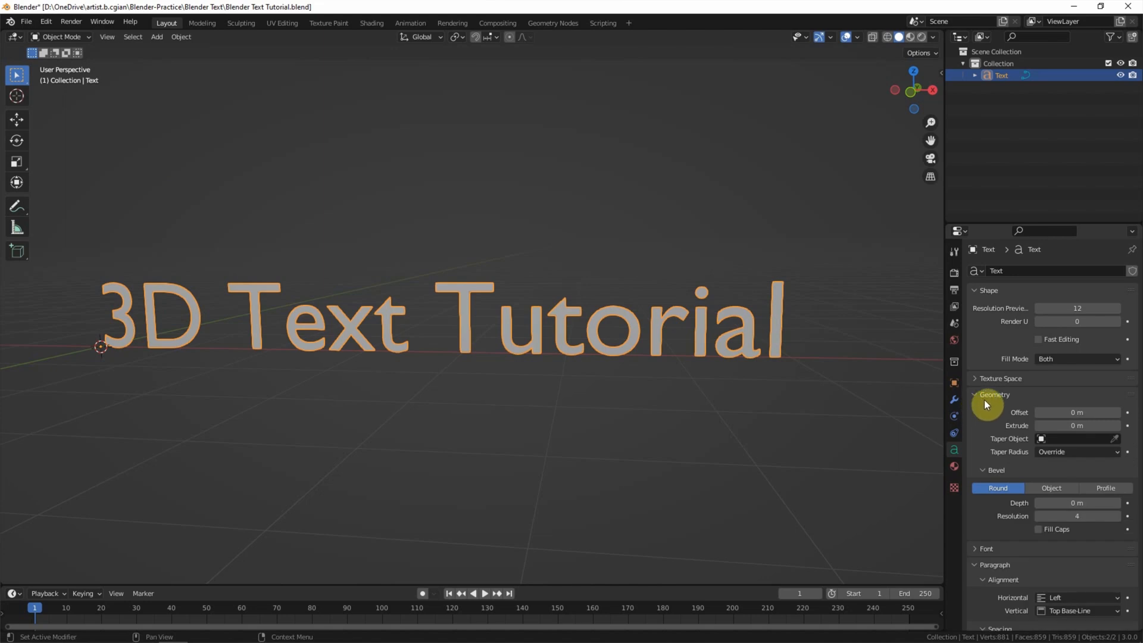
click(1117, 413)
click(1117, 412)
click(1117, 412)
click(1038, 412)
click(1037, 412)
Step: Extrude the letters 0.14 m and give them a rounded 0.03 m bevel depth
click(1118, 426)
click(1118, 426)
click(1117, 426)
click(1118, 426)
click(1118, 426)
drag(1092, 425, 1117, 425)
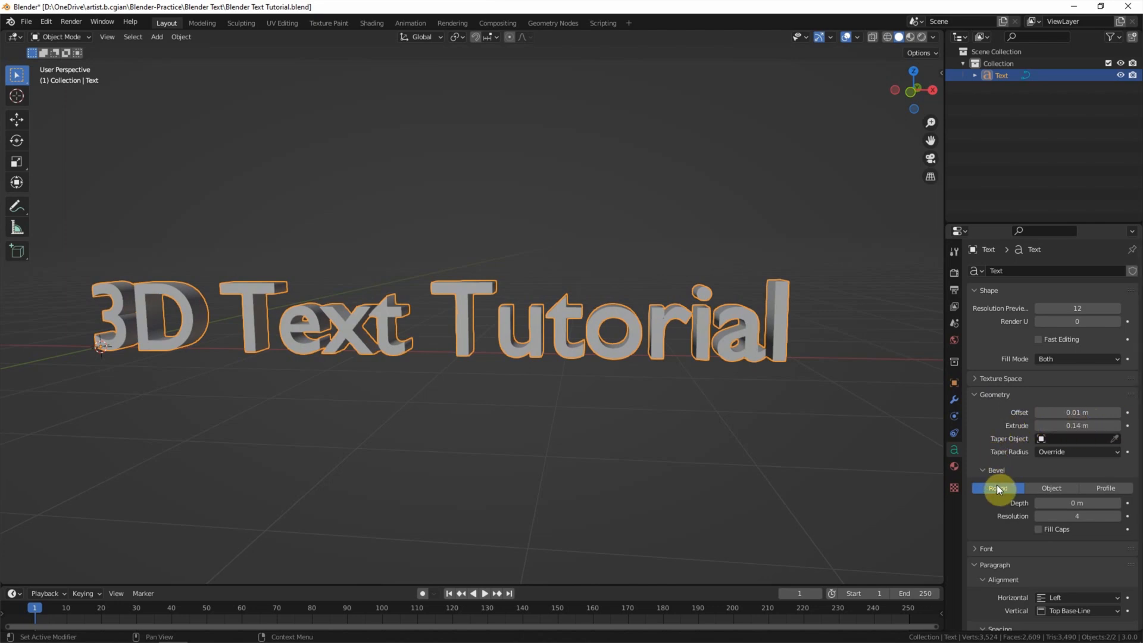
click(1116, 503)
click(1116, 504)
click(1115, 503)
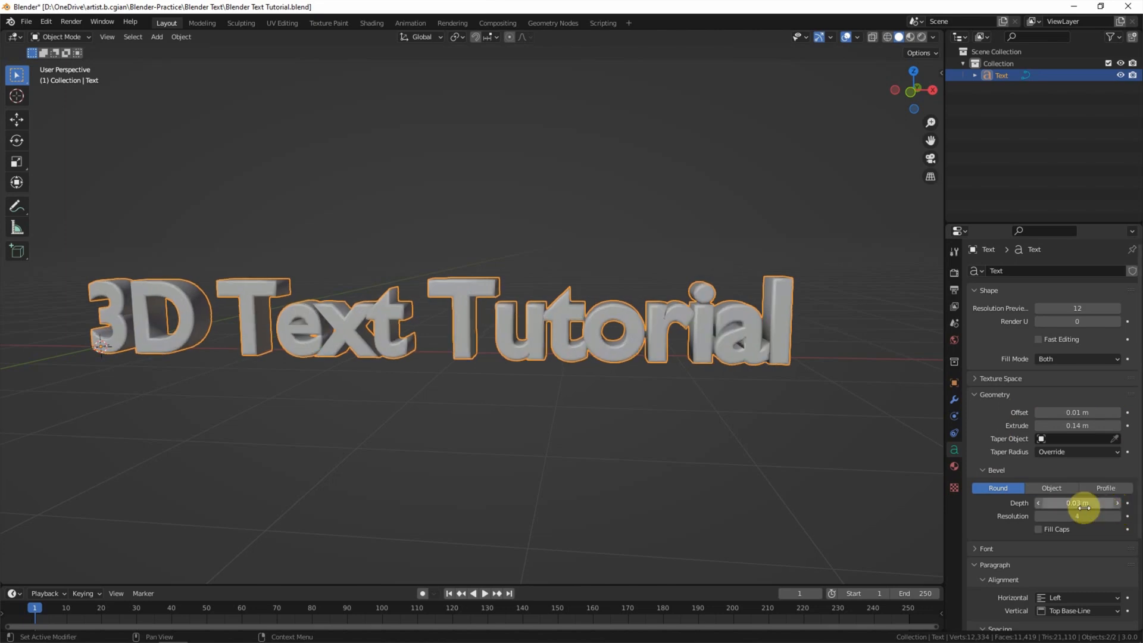
scroll(1008, 511, down, 1)
Step: Load Arial Bold as the text's regular font from the Font panel
click(987, 524)
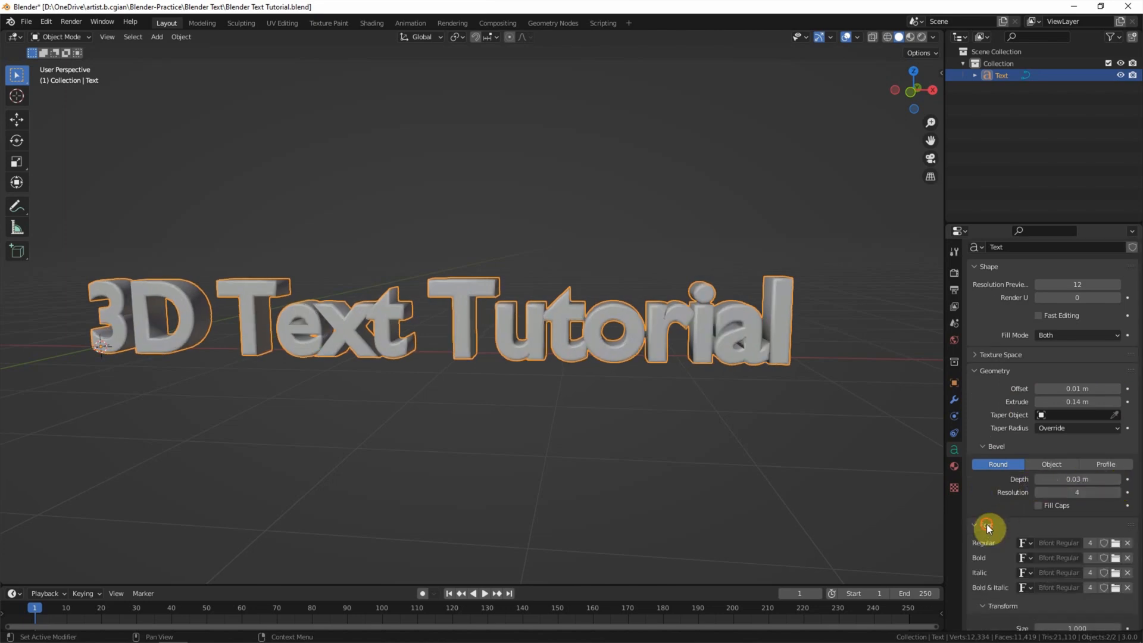
scroll(987, 516, down, 2)
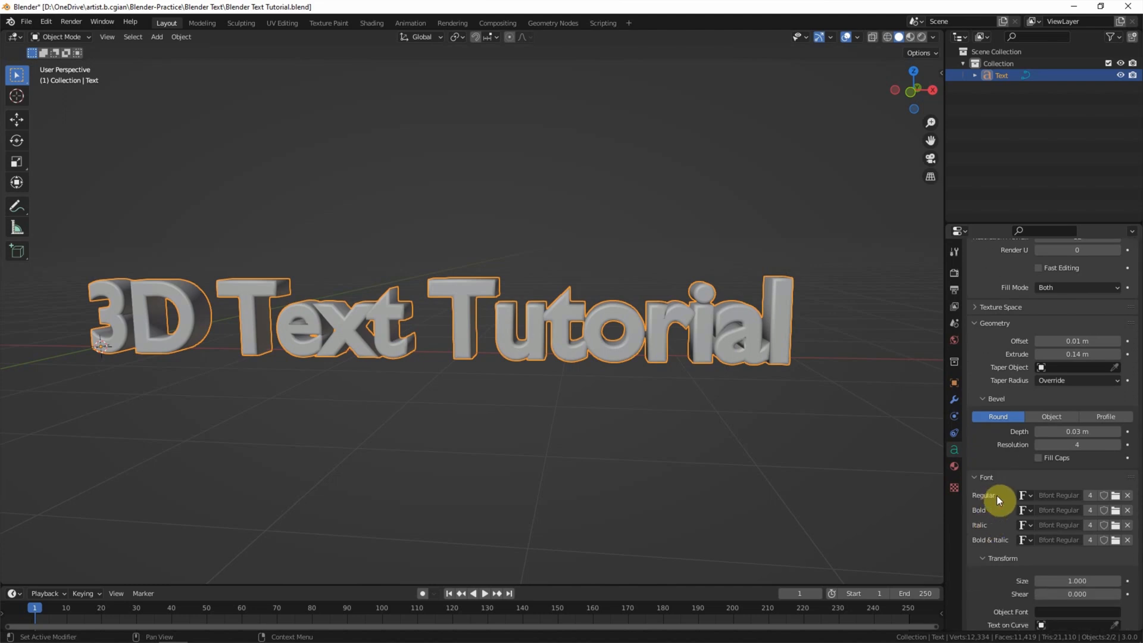
click(1114, 496)
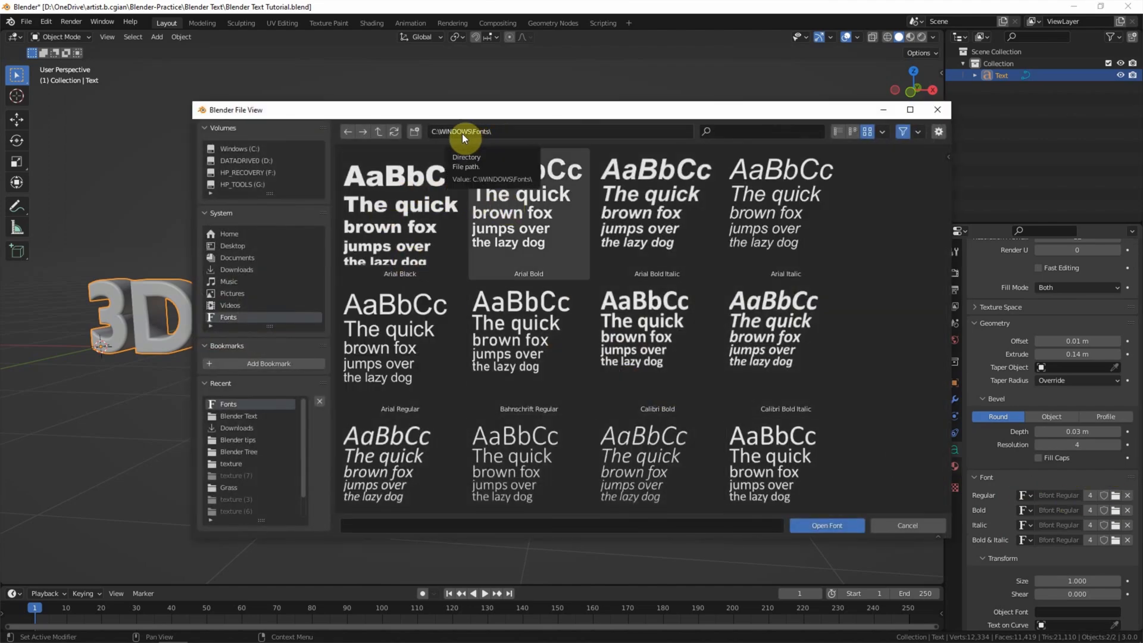
click(534, 234)
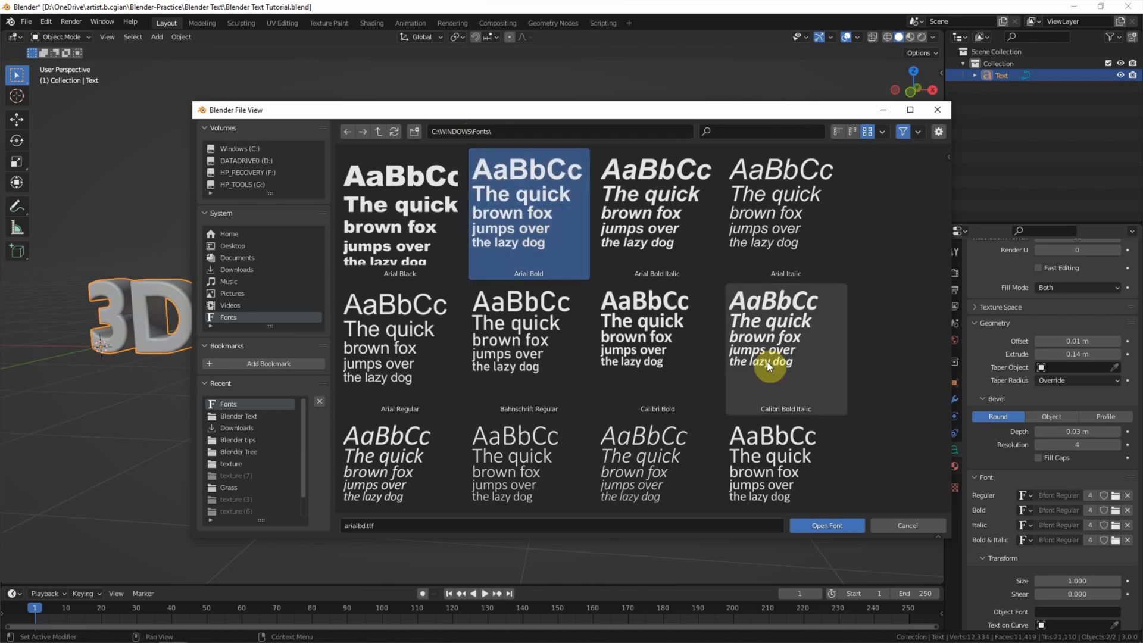
click(824, 526)
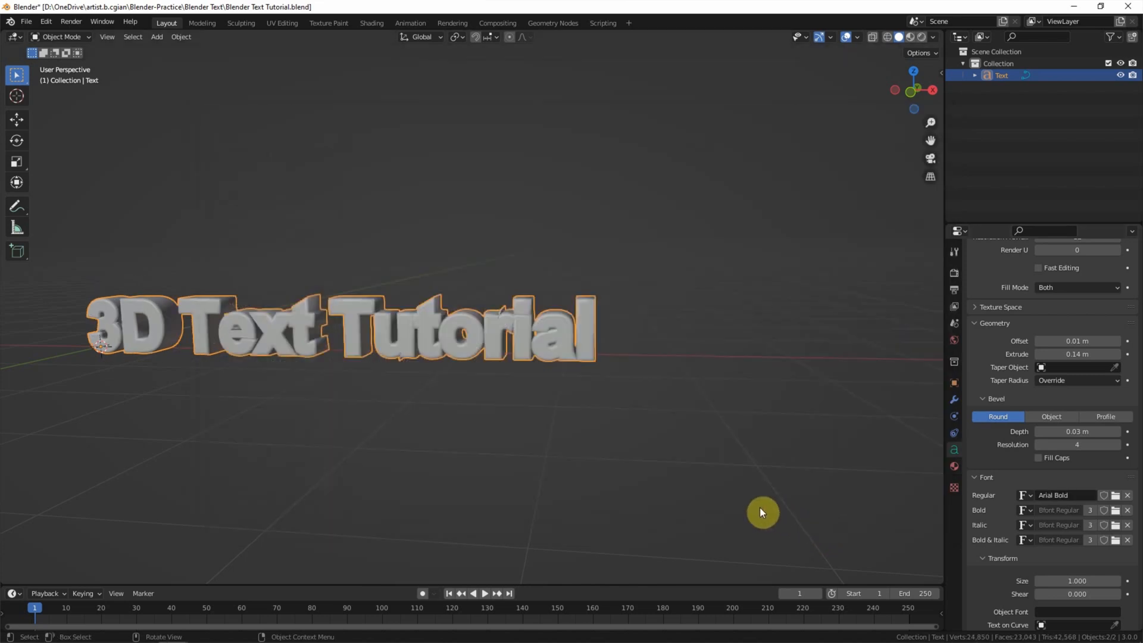
scroll(458, 413, up, 2)
Step: Reset the geometry offset to 0 m and reduce the bevel depth to 0.02 m
shift+middle_drag(419, 409, 494, 412)
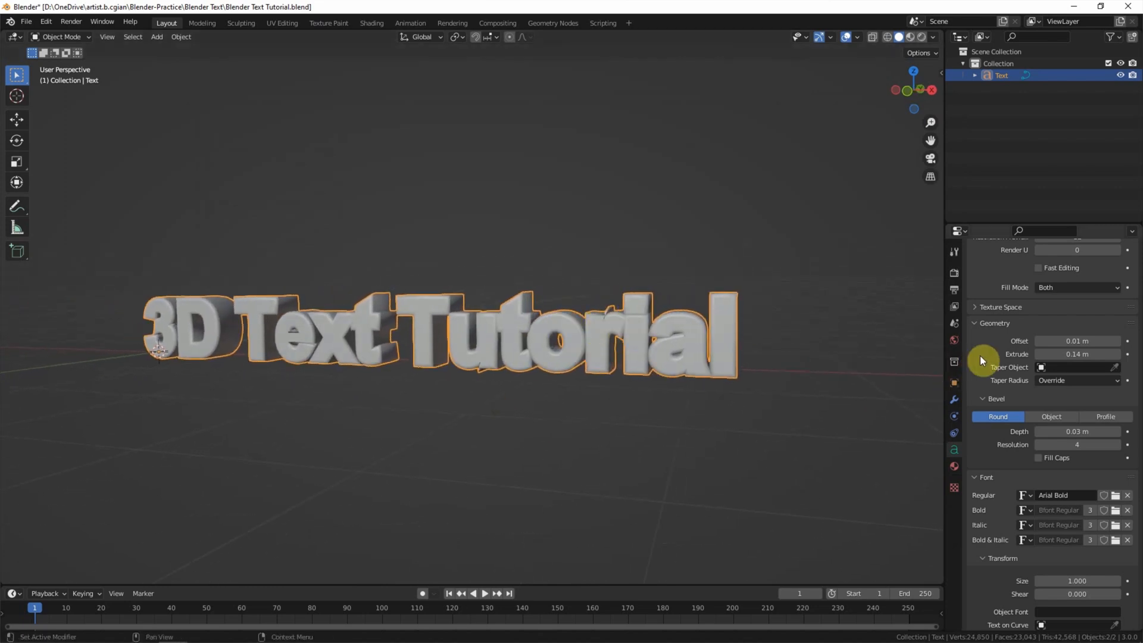
scroll(980, 357, up, 2)
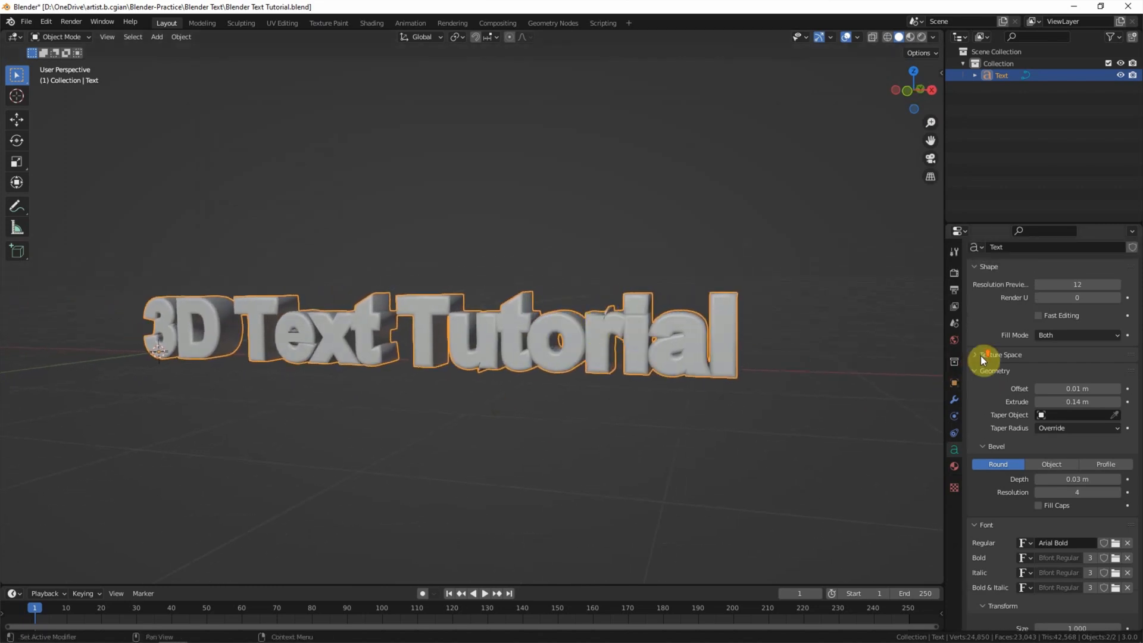
click(1038, 388)
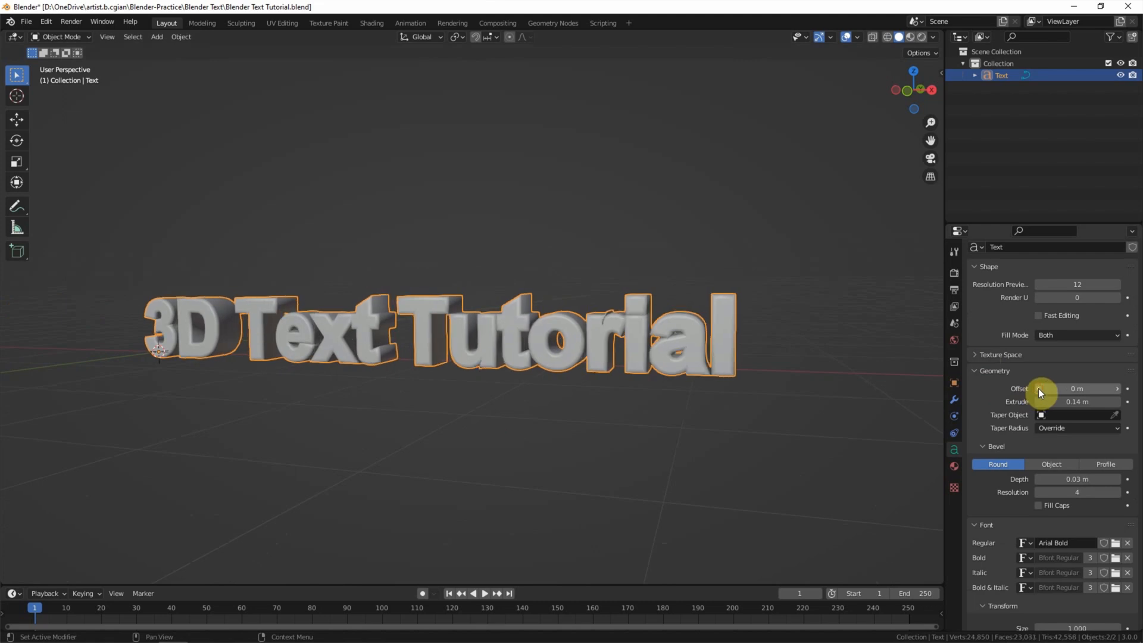
click(1037, 479)
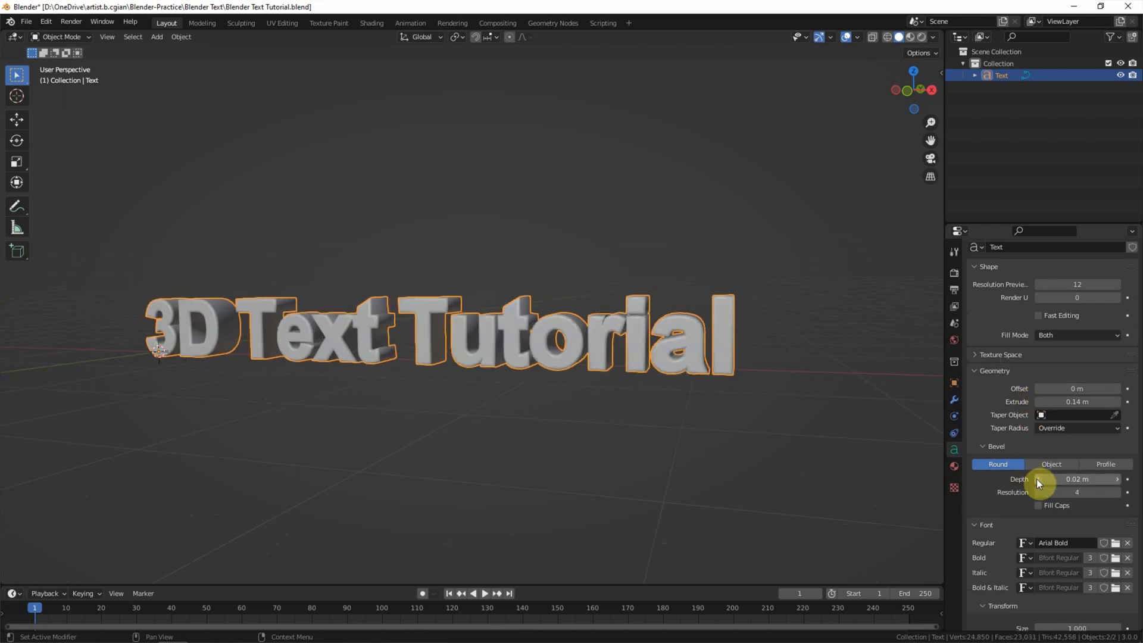
Step: Enlarge the text to size 1.070 and keep its shear at 0
scroll(1007, 485, down, 4)
mouse_move(1077, 533)
mouse_down()
mouse_move(1107, 534)
mouse_move(1038, 523)
mouse_move(1071, 523)
mouse_up()
scroll(1006, 527, down, 1)
click(1072, 523)
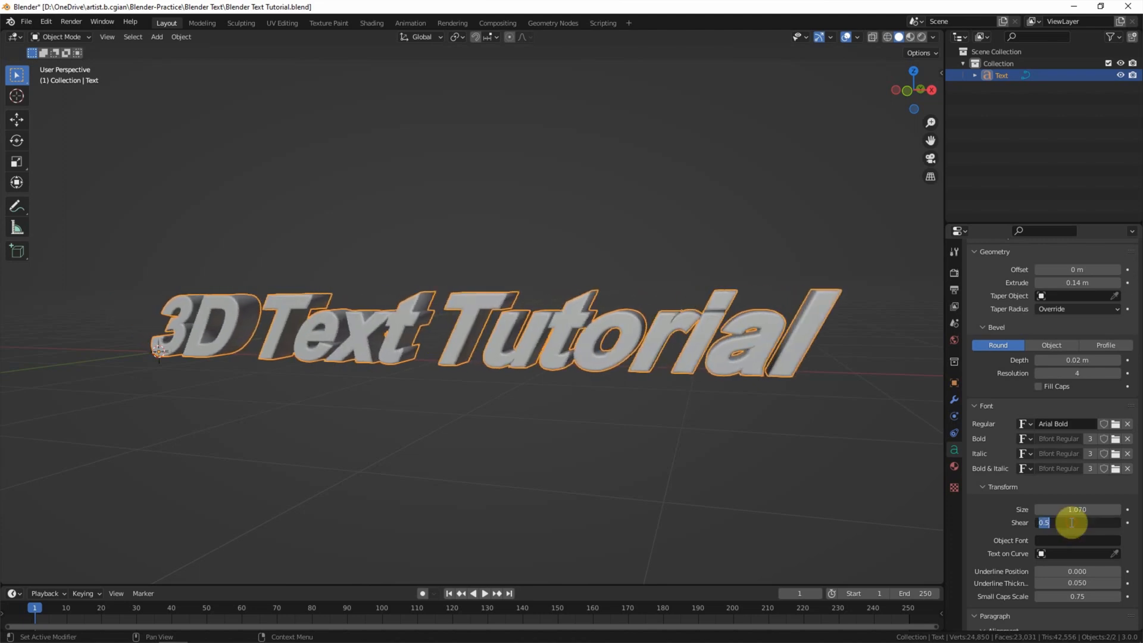
text(0)
key(Return)
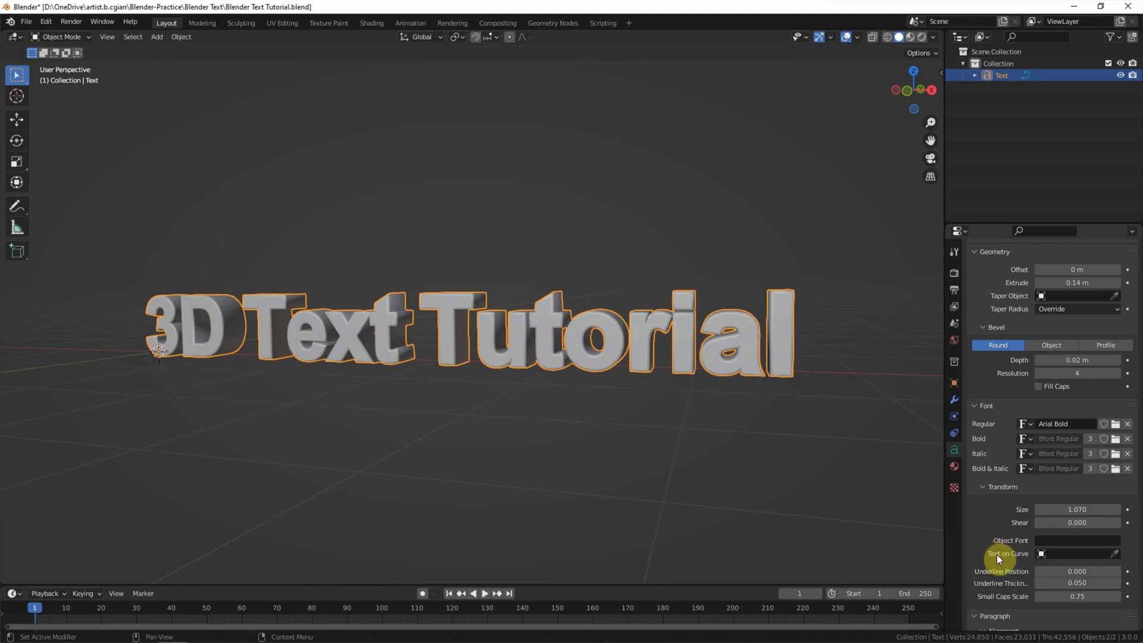
Step: Add a Bezier curve and rotate it 90° on X
click(160, 40)
mouse_move(172, 62)
click(273, 62)
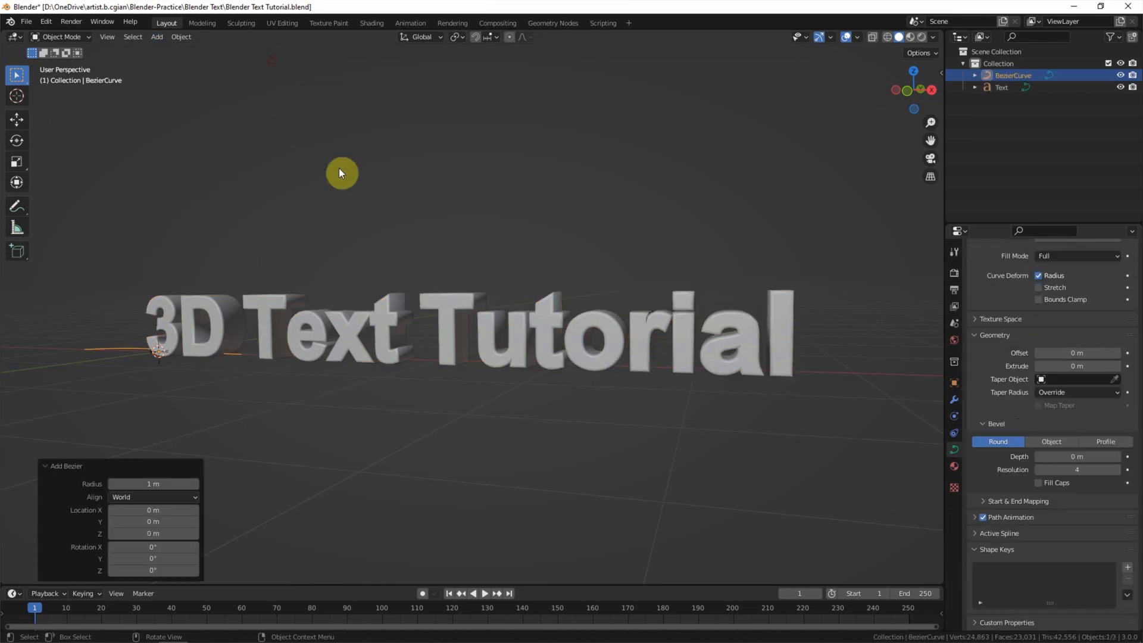
click(939, 75)
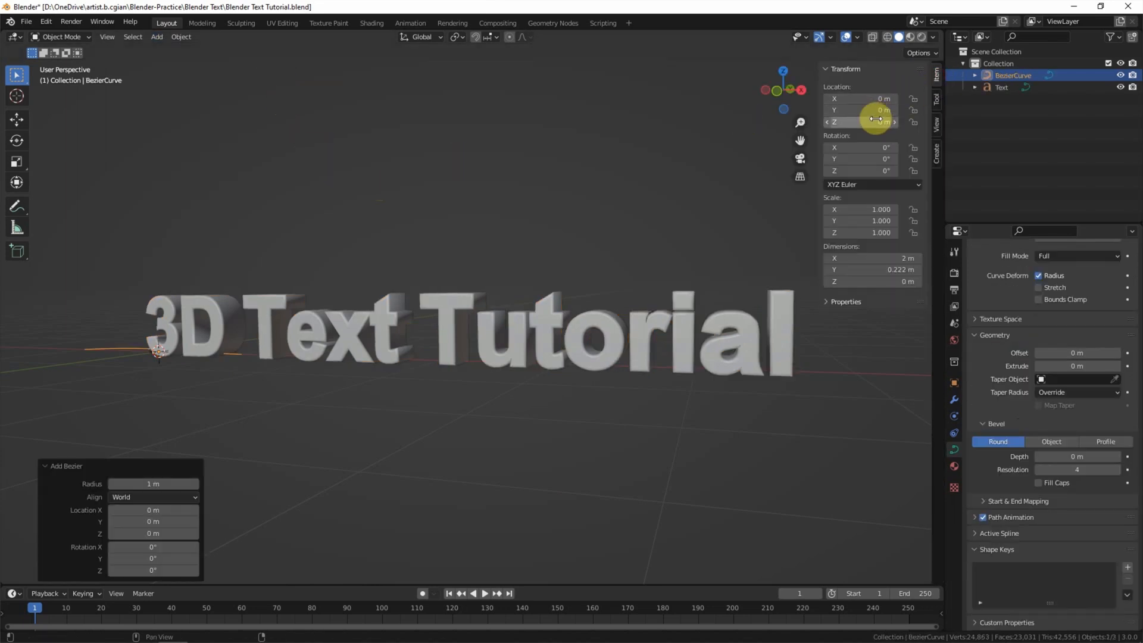
double_click(873, 148)
text(90)
key(Return)
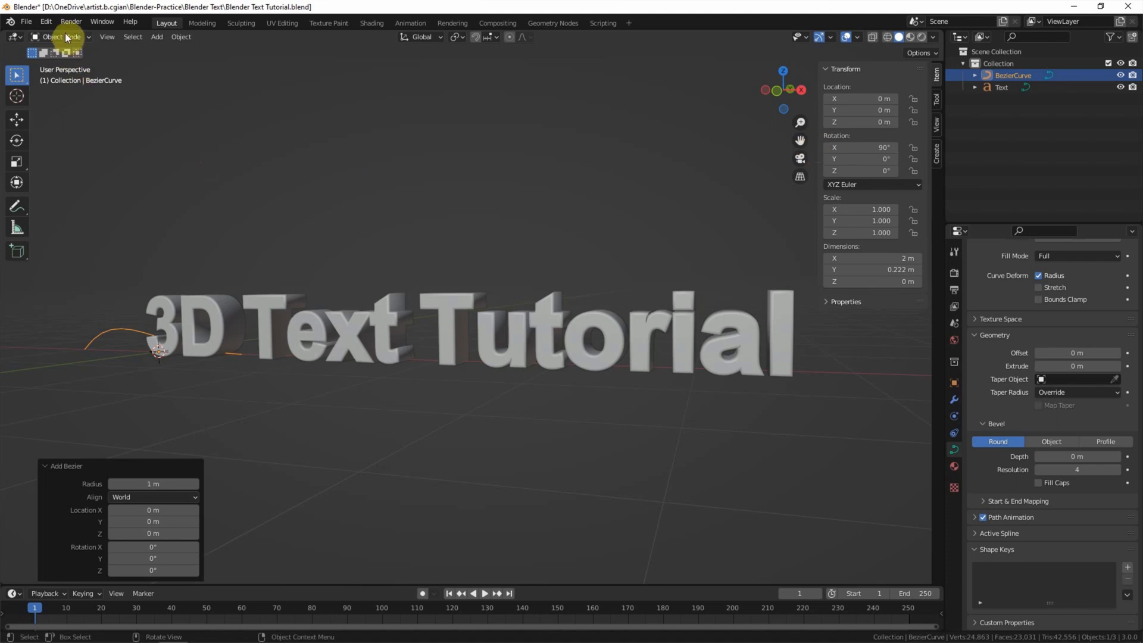
Step: Scale the Bezier curve up to 3.320
key(s)
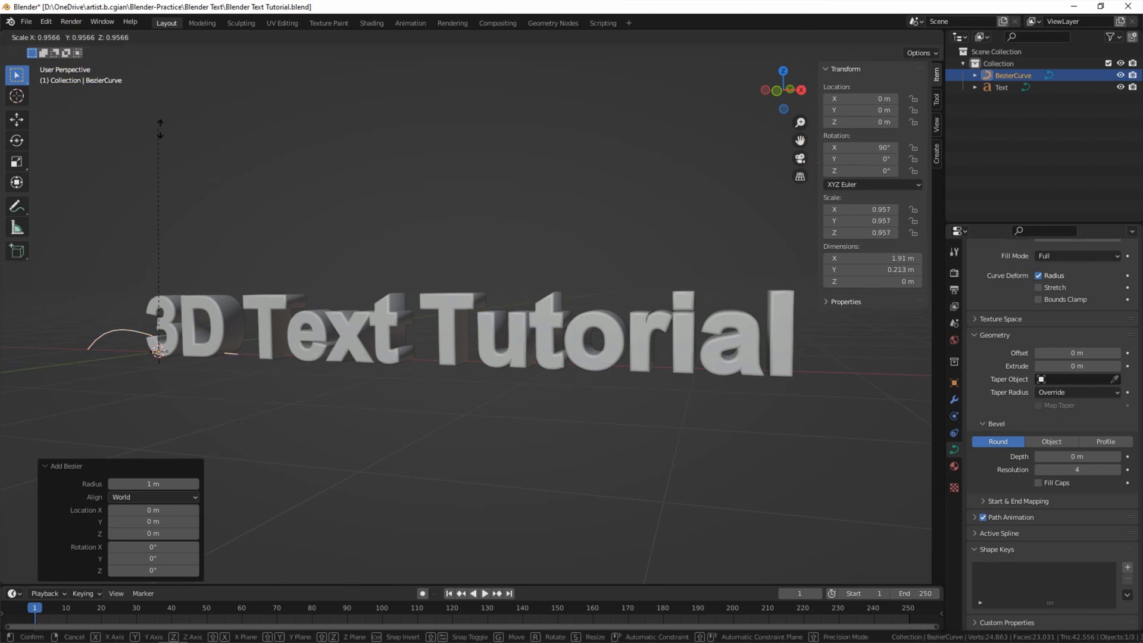
click(195, 102)
key(s)
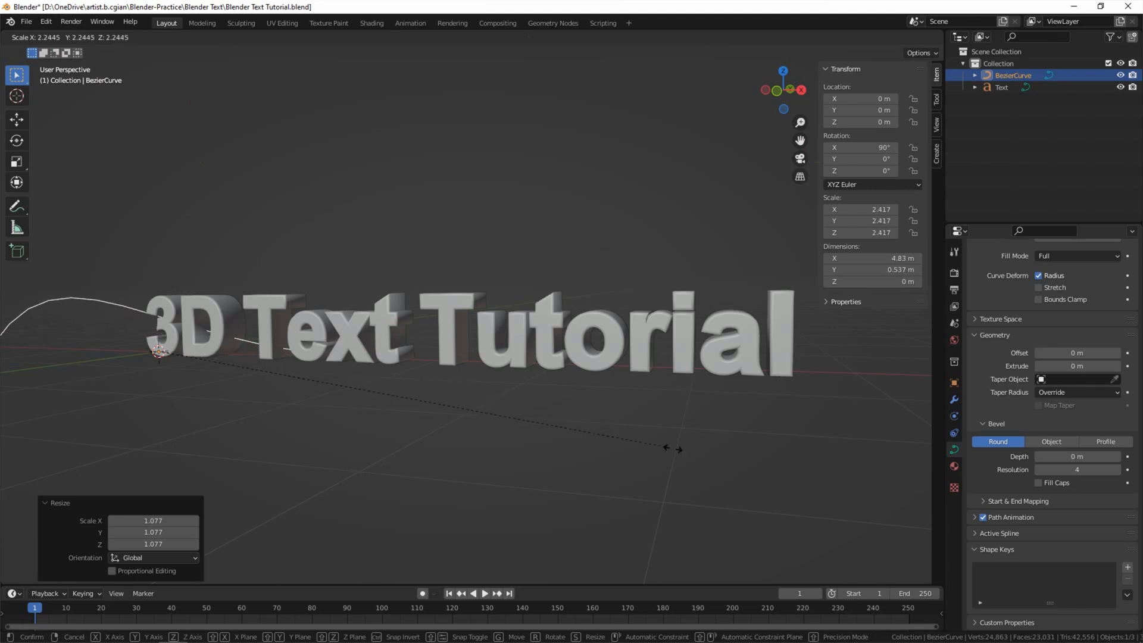
click(784, 470)
scroll(592, 466, down, 2)
scroll(572, 506, up, 2)
key(s)
click(606, 540)
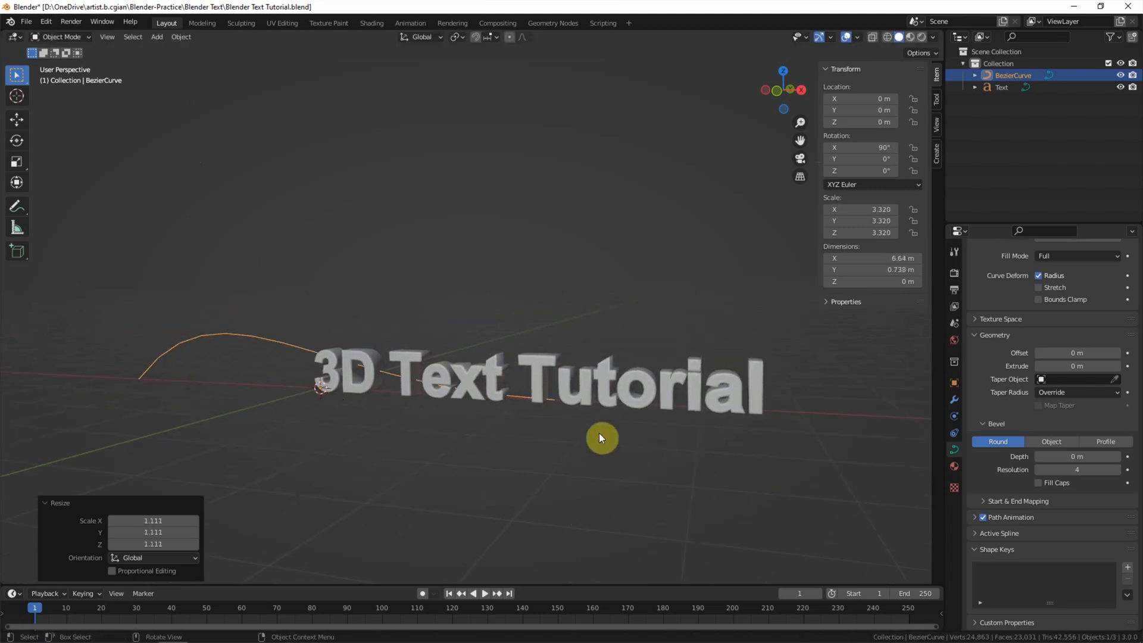
Step: Select the 3D text and set its Text on Curve to BezierCurve
click(601, 384)
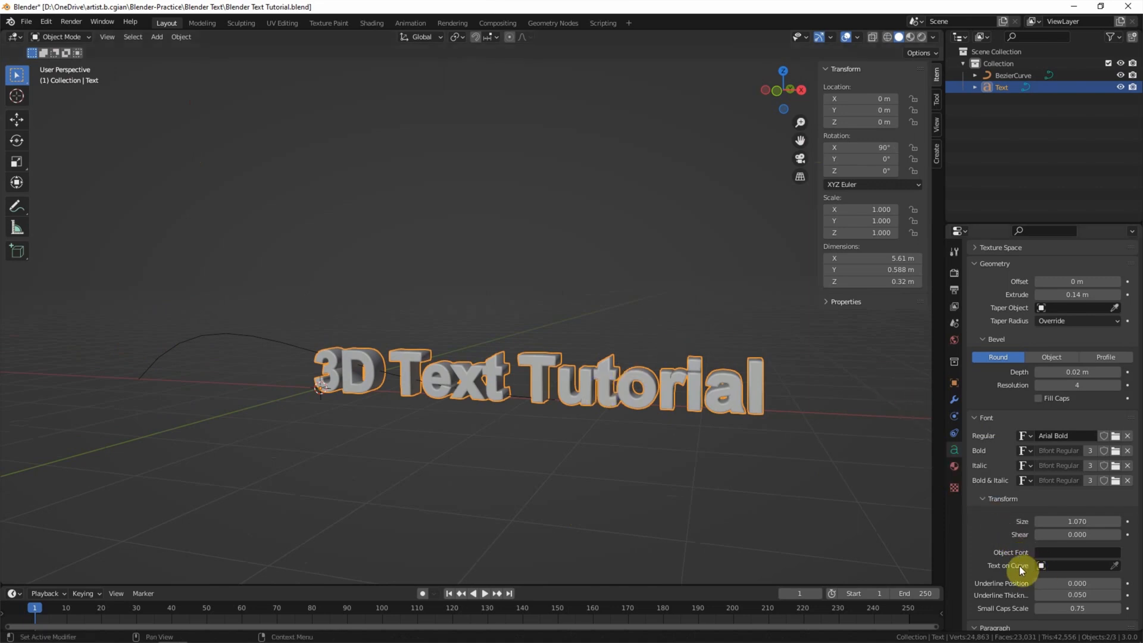
click(1062, 564)
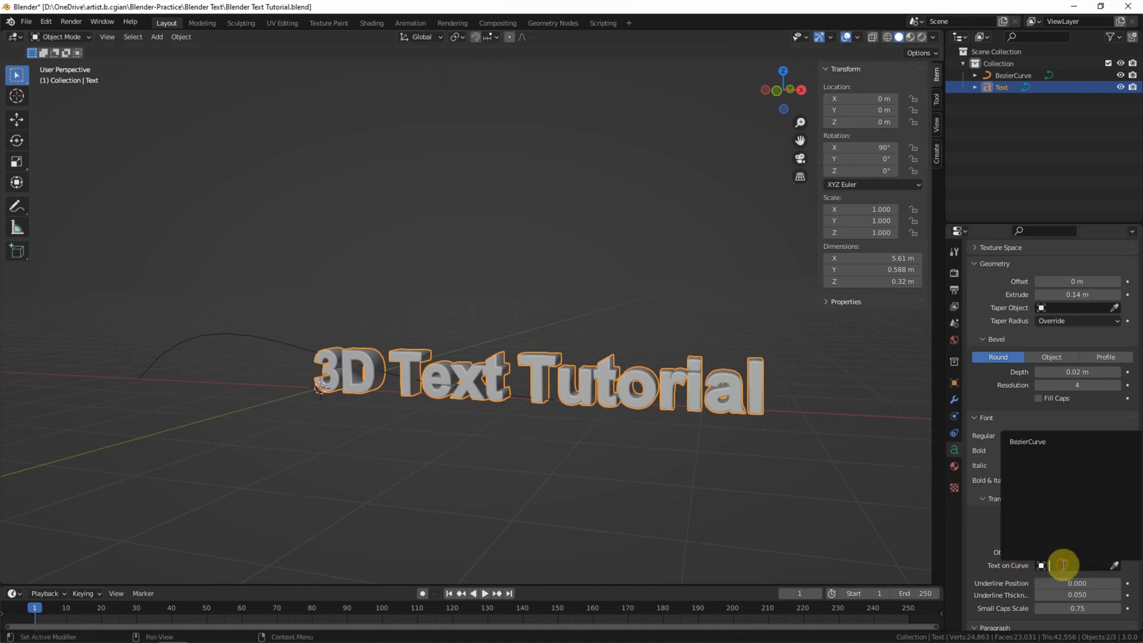
click(1038, 442)
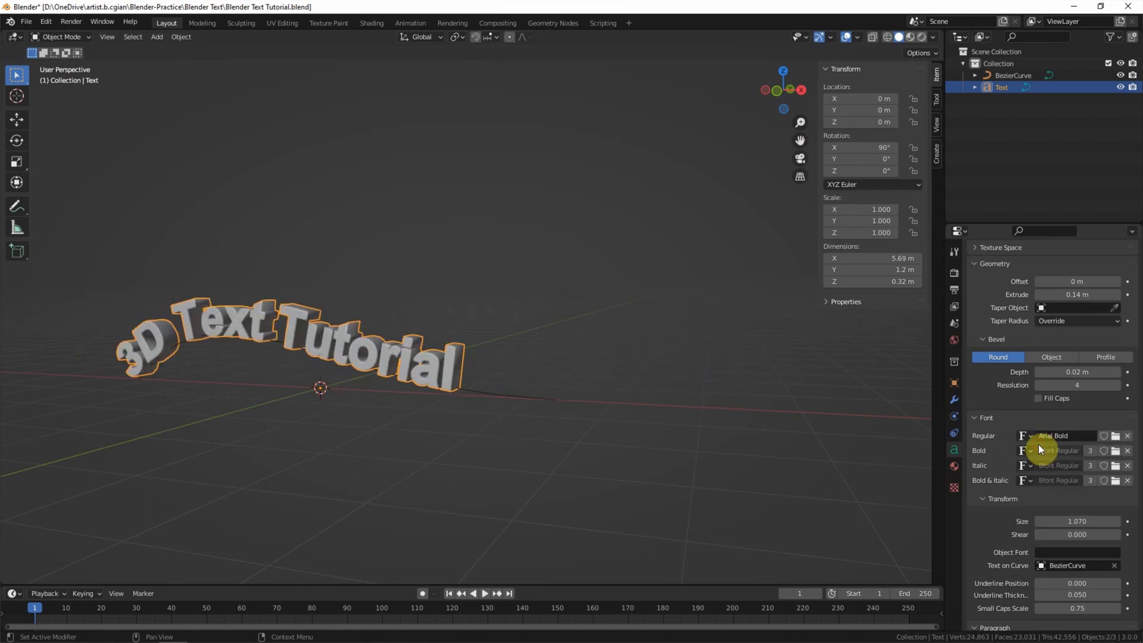
scroll(200, 337, up, 2)
Step: Edit the Bezier curve and rotate its middle control point to bend it
shift+middle_drag(200, 337, 380, 337)
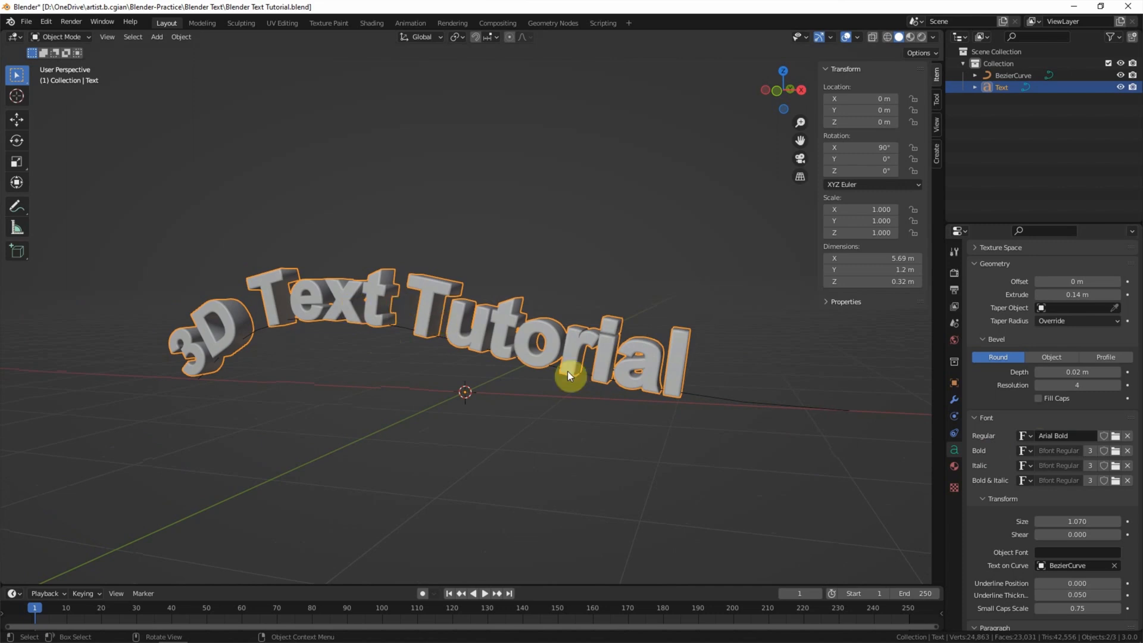
click(721, 404)
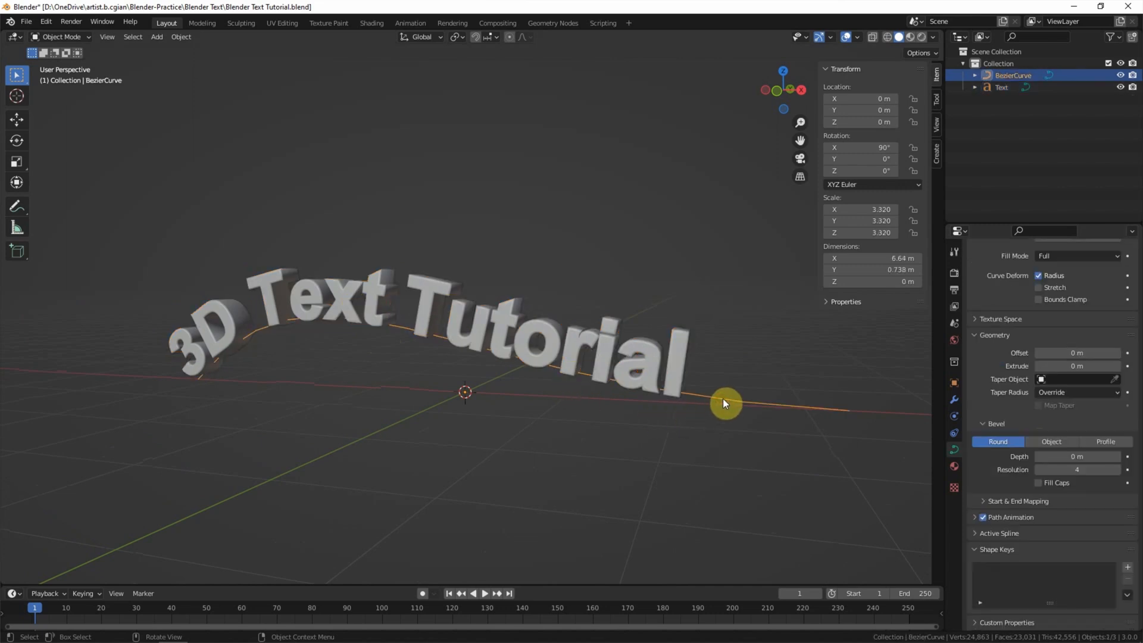
click(60, 37)
click(59, 65)
drag(114, 319, 258, 431)
key(r)
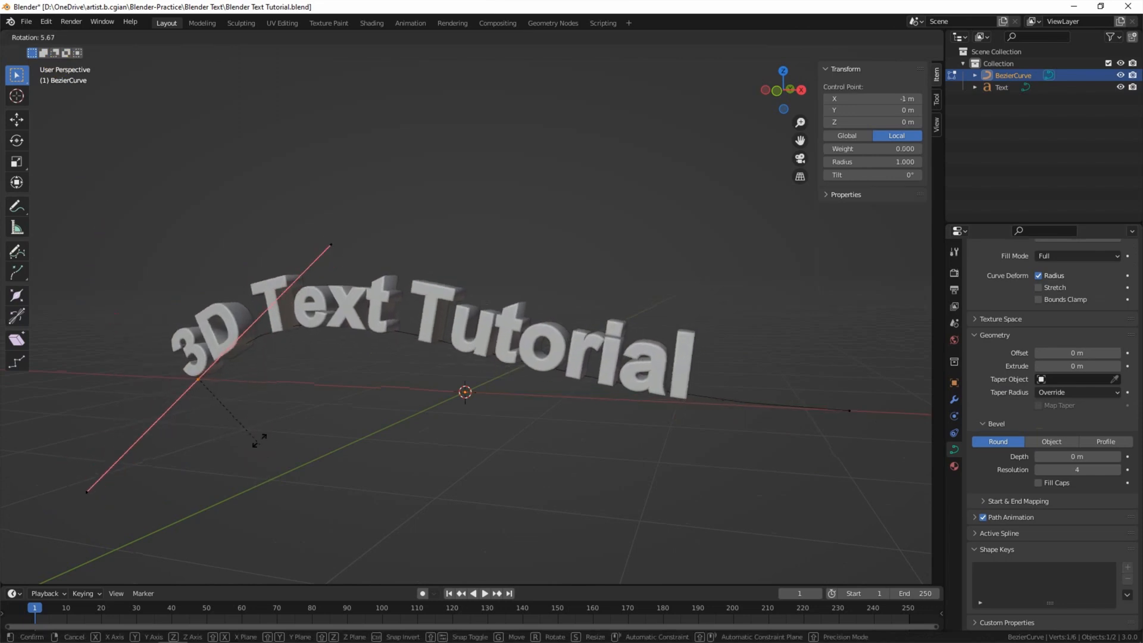
click(269, 431)
Step: Scale the curve's right control point, then return to Object Mode
drag(780, 500, 880, 380)
key(s)
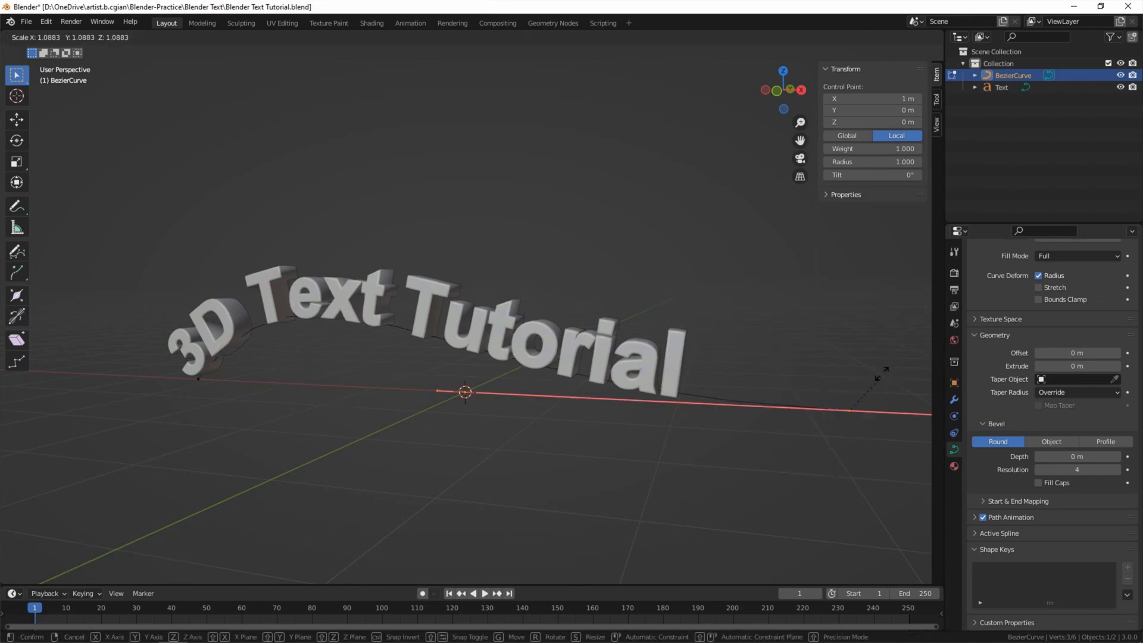
click(876, 345)
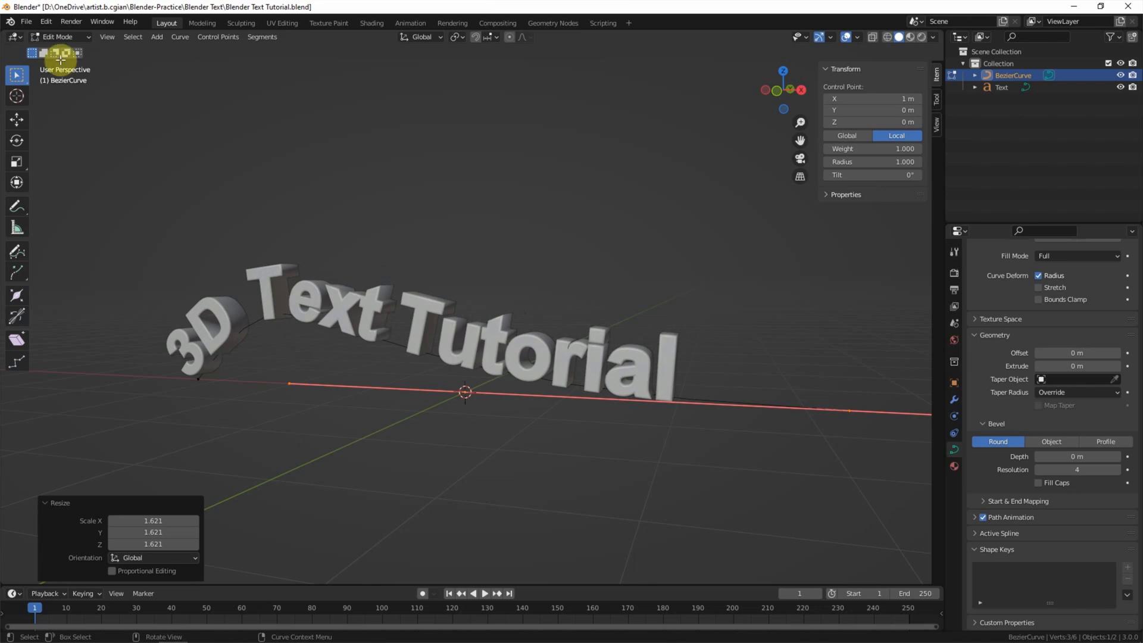
click(64, 36)
click(65, 50)
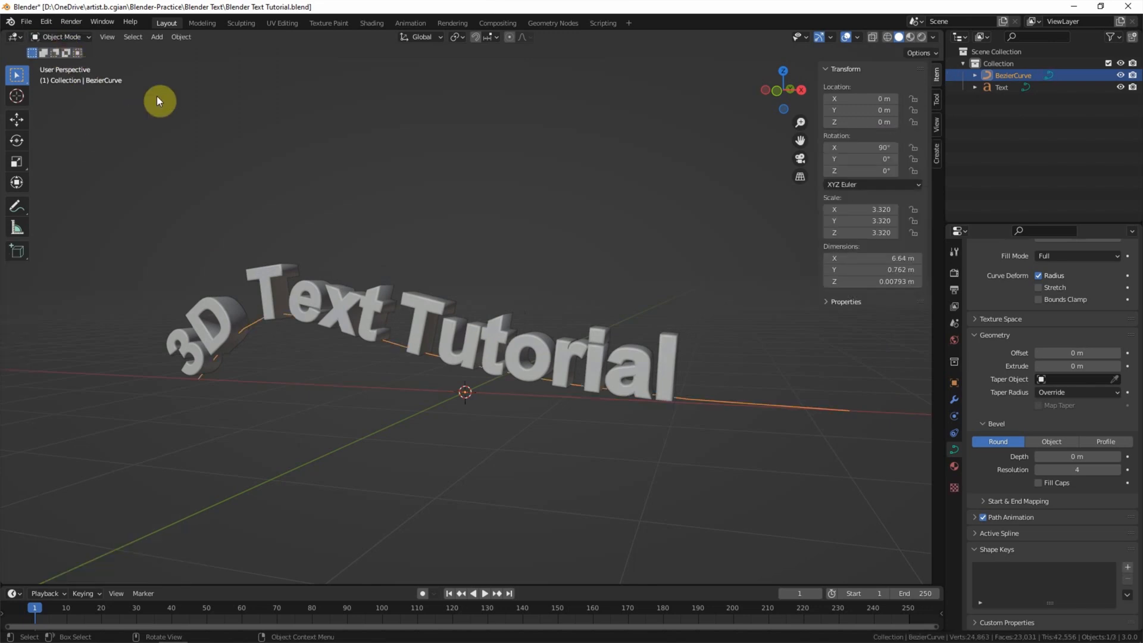
Step: Set the Text object's horizontal paragraph alignment to Center
click(995, 88)
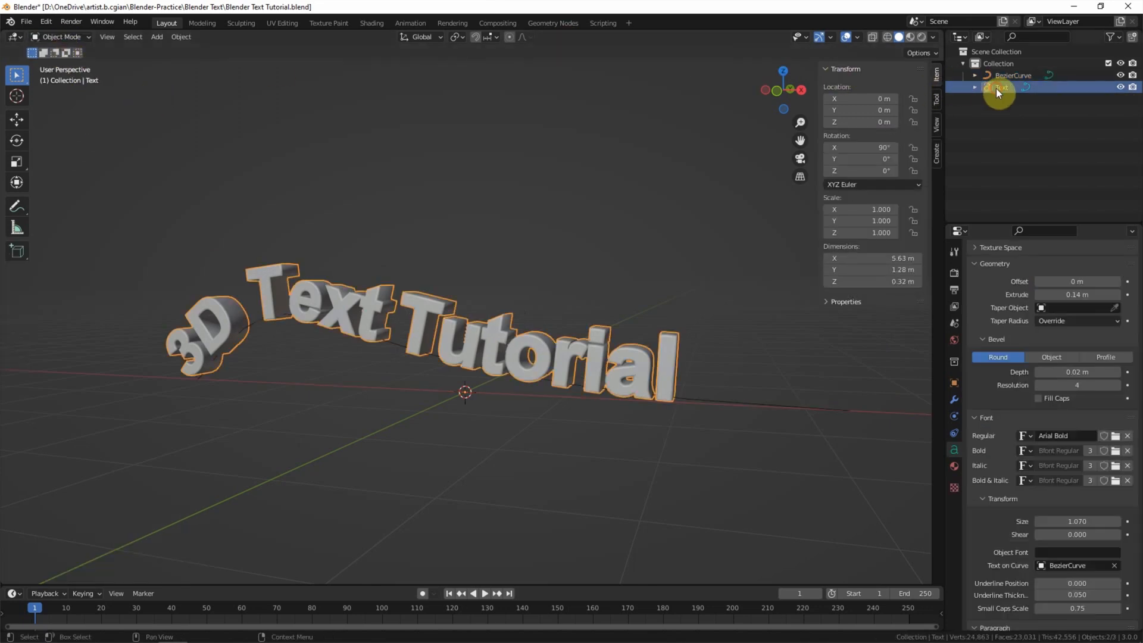
scroll(979, 437, down, 6)
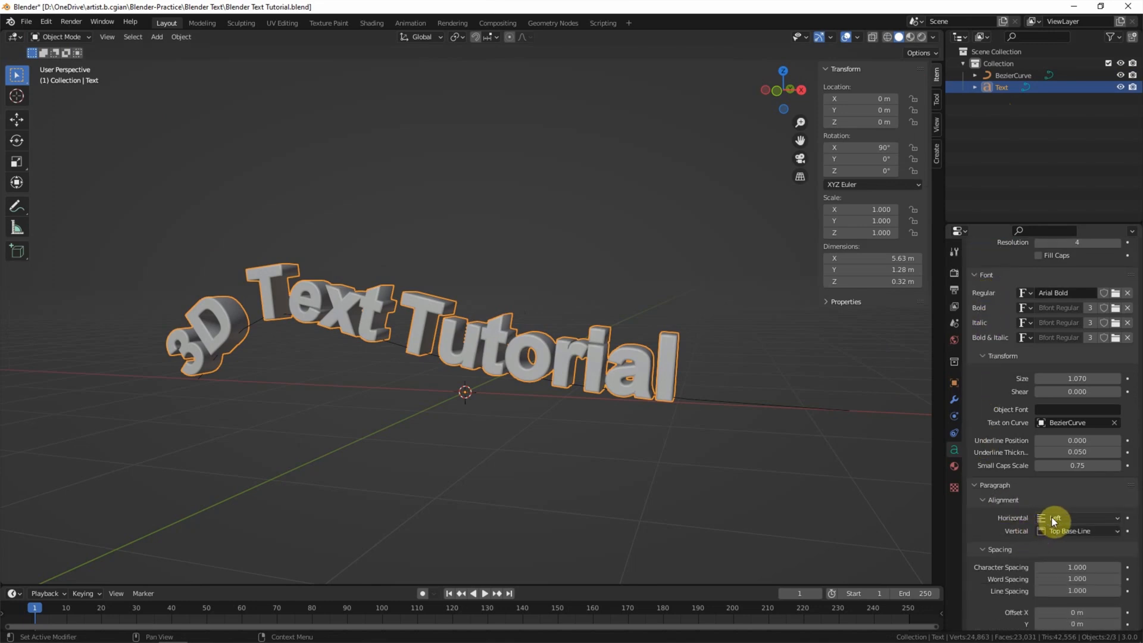
click(1055, 518)
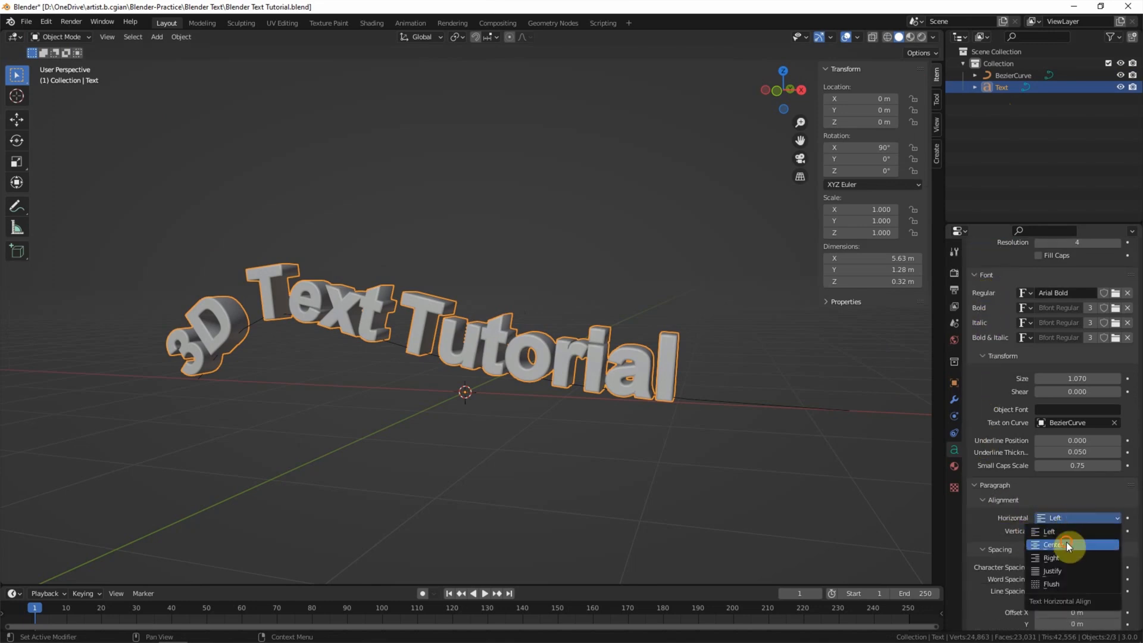
click(1066, 543)
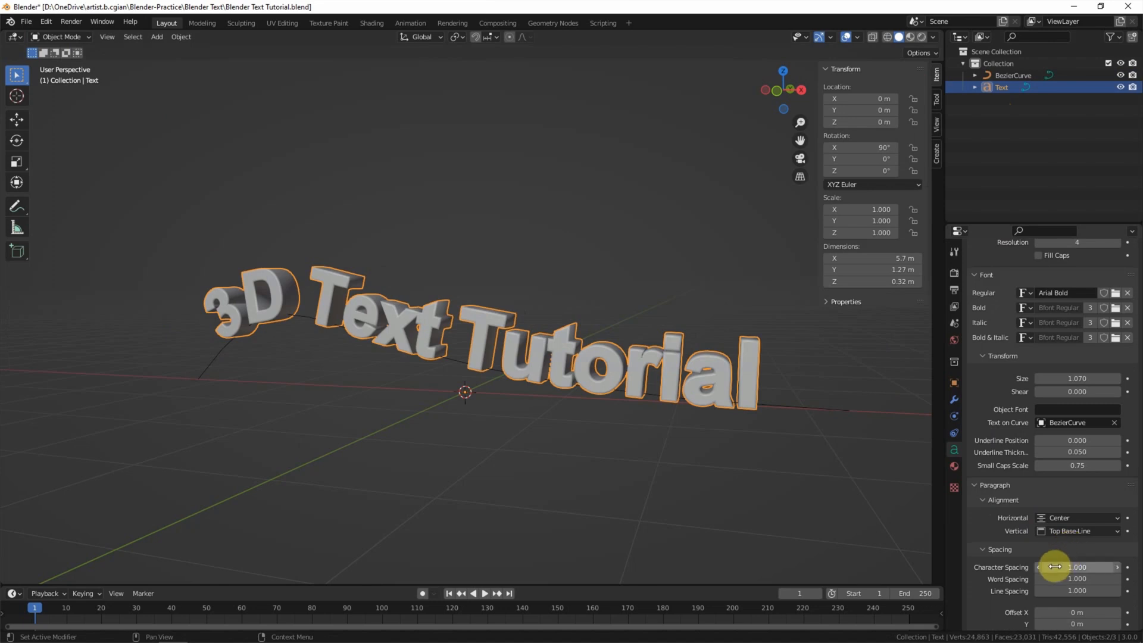
Step: Set Word Spacing to 1.200 and keep Character Spacing at 1.000
click(1116, 566)
click(1038, 567)
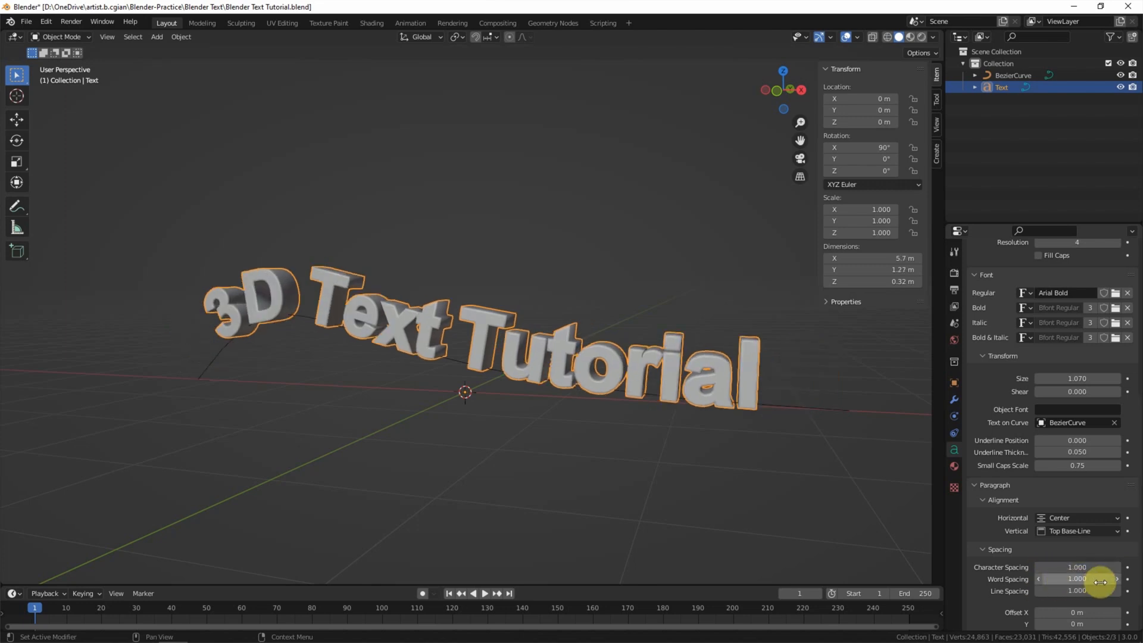
click(1117, 579)
click(1117, 579)
click(1117, 579)
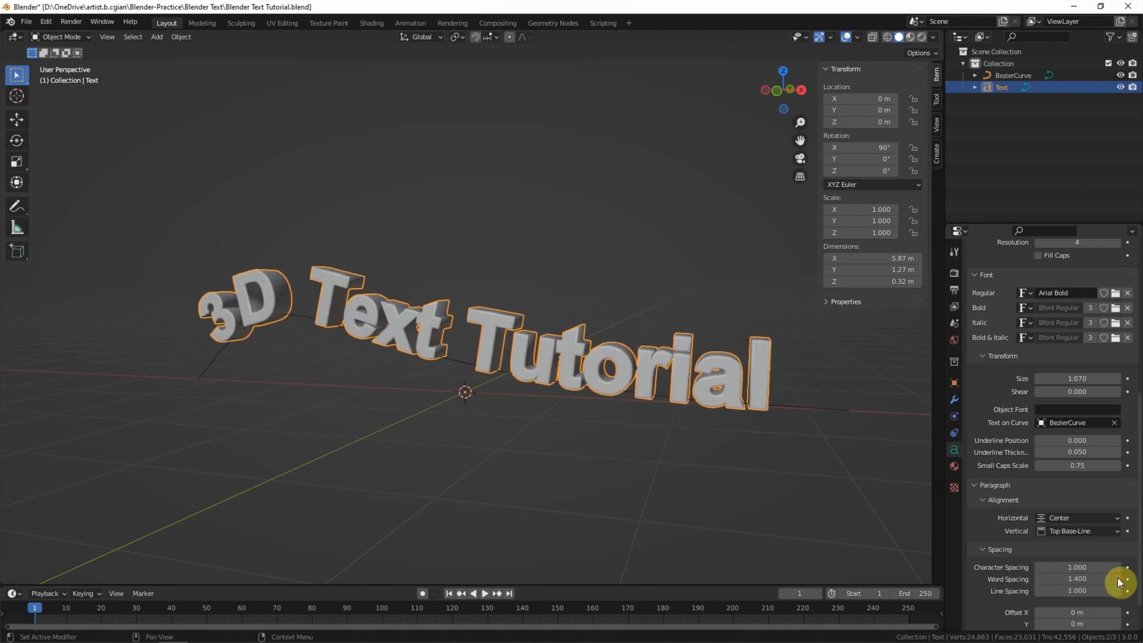
click(1039, 578)
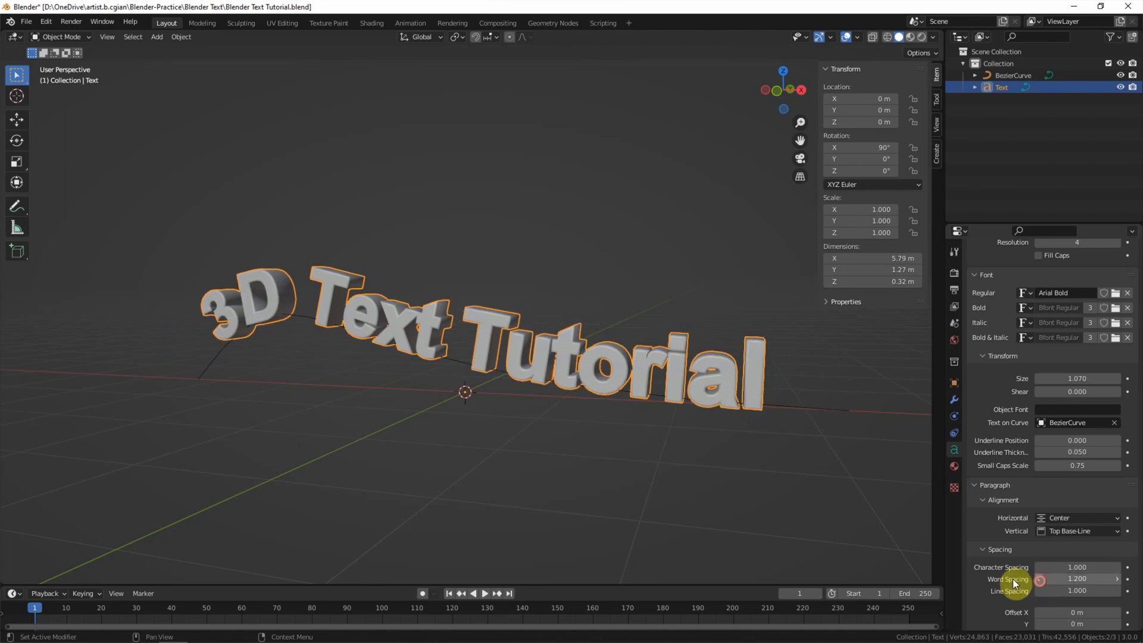
scroll(985, 576, down, 2)
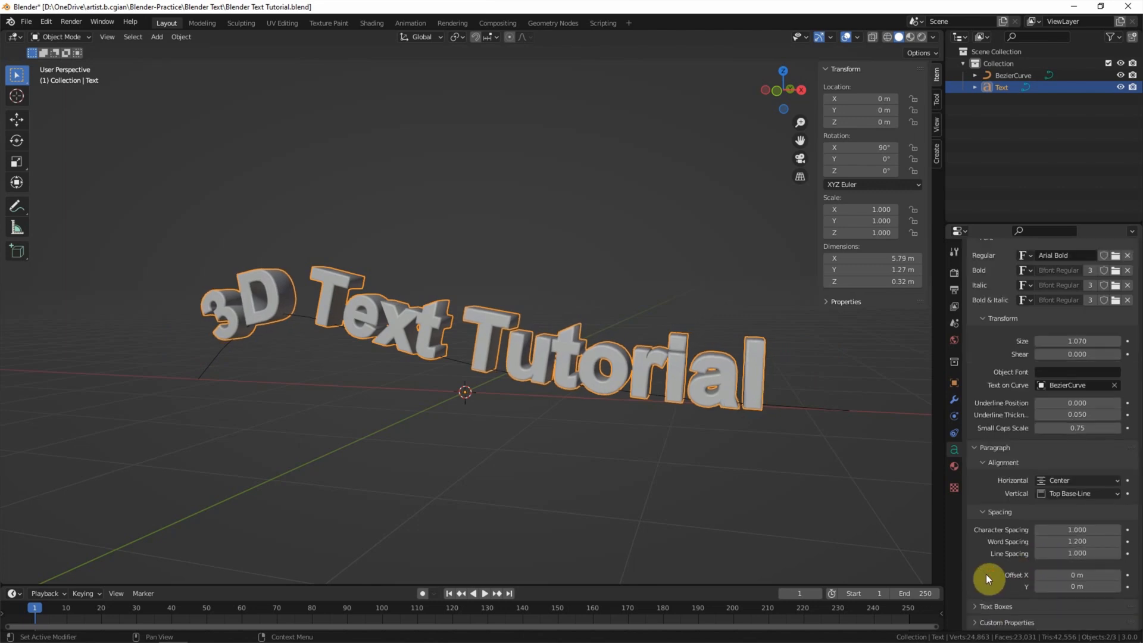
Step: Convert the curved text to a mesh and switch the viewport to Material Preview shading
right_click(749, 366)
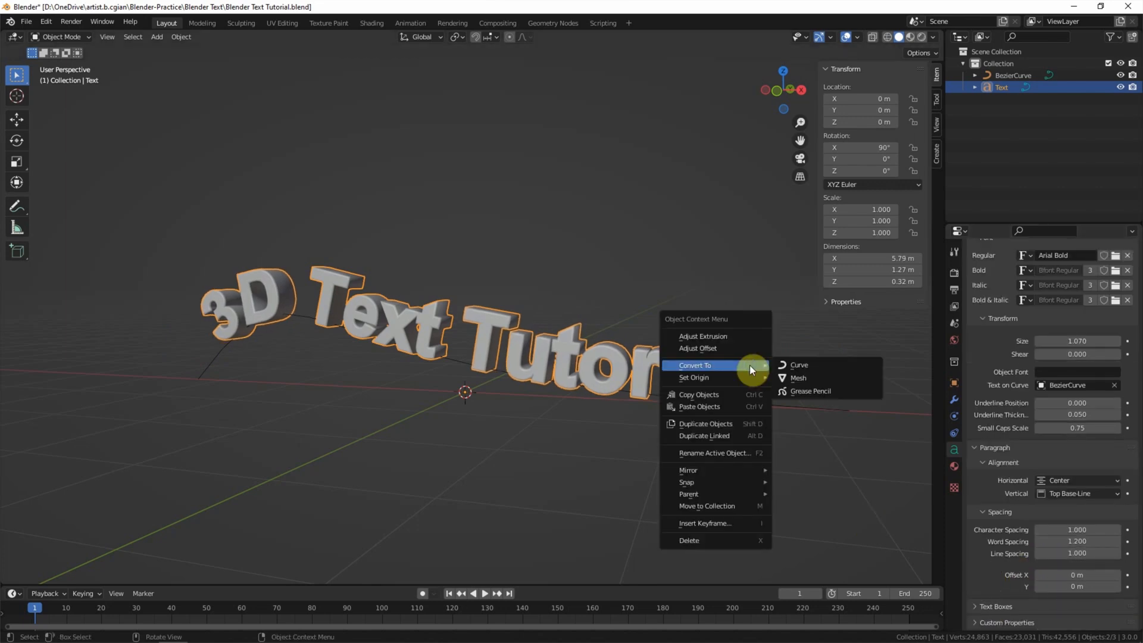
click(819, 379)
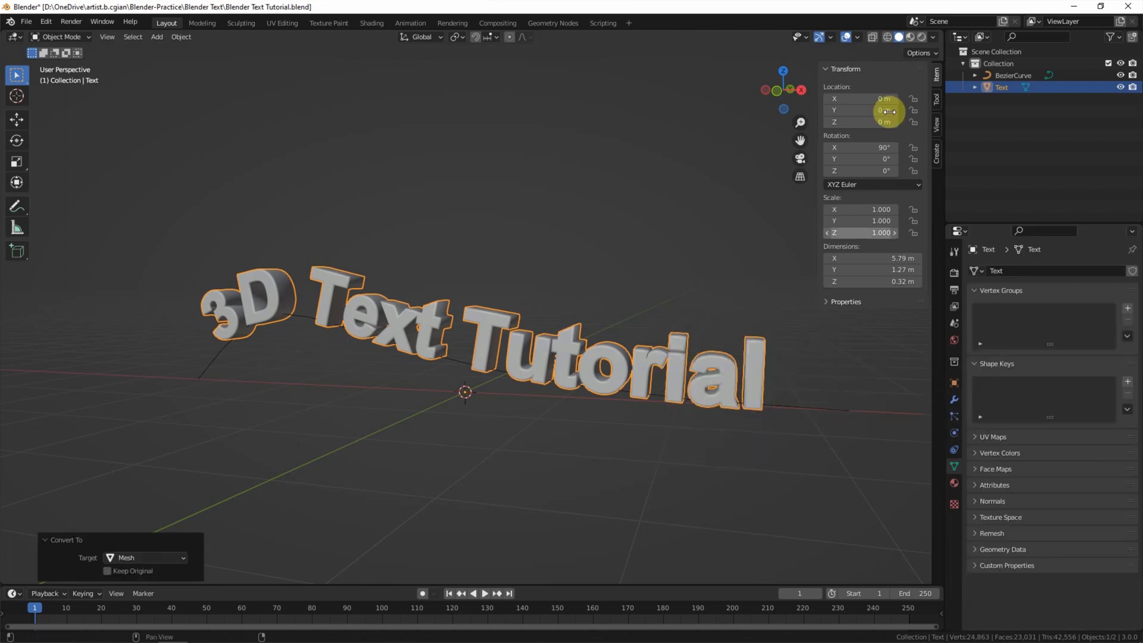
click(996, 98)
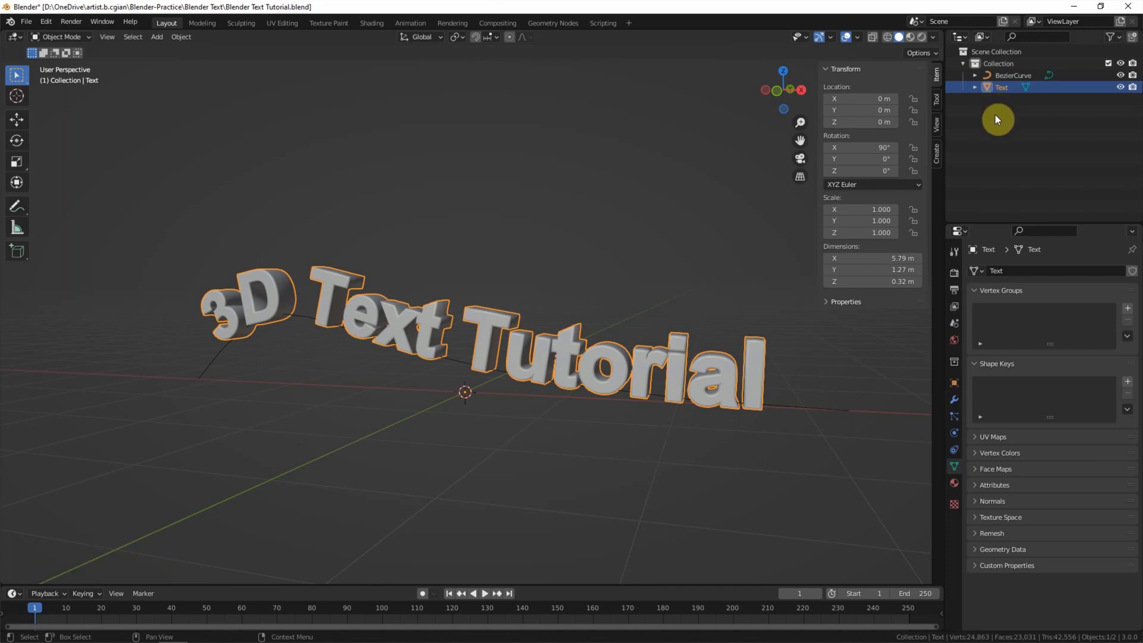
click(910, 37)
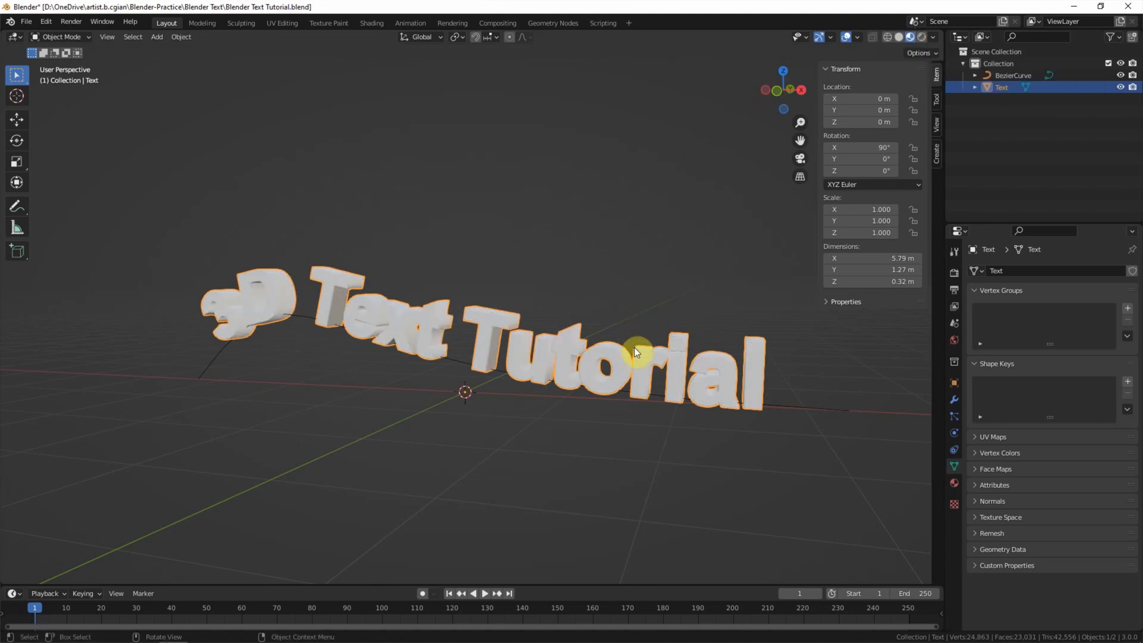
Step: Add a new material to the text and set its Base Color to hot pink
click(953, 483)
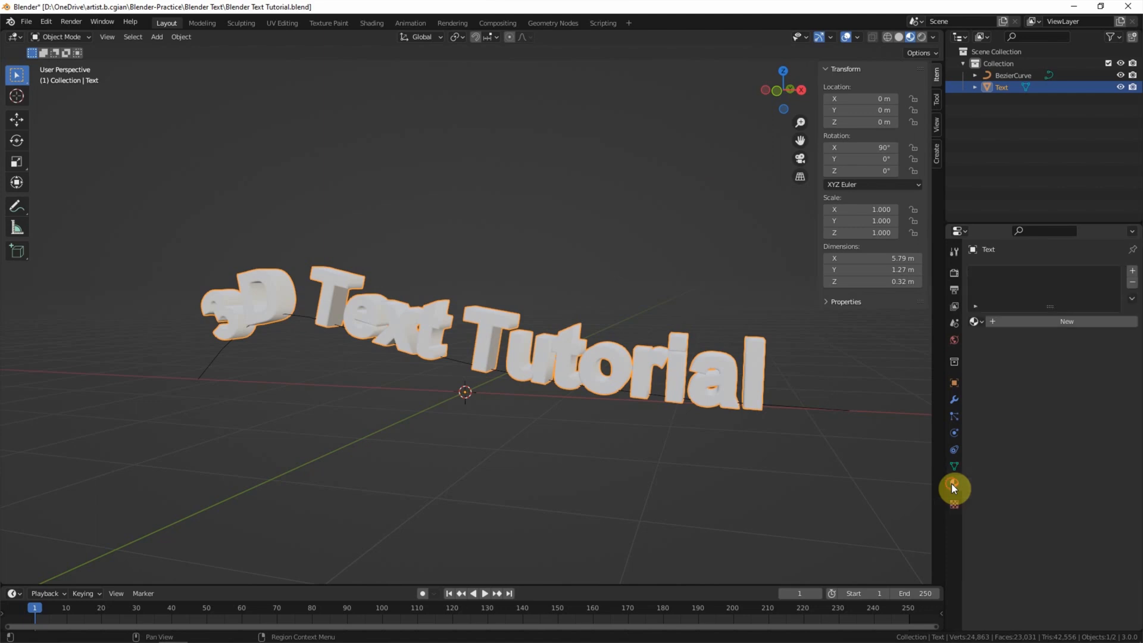
click(1023, 321)
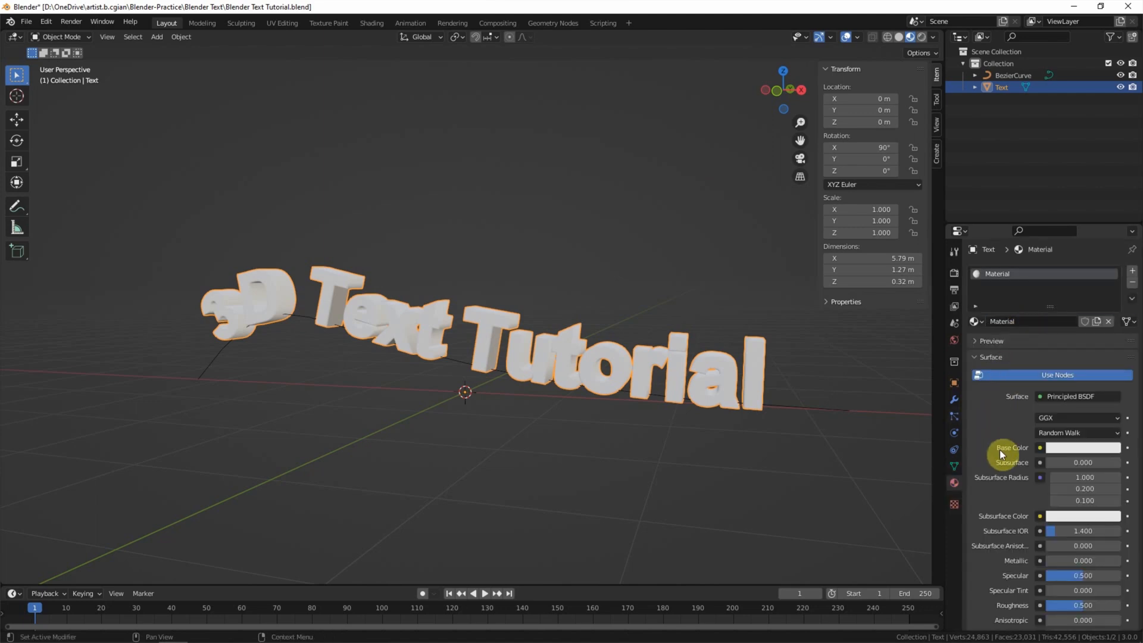
click(1065, 449)
click(1070, 310)
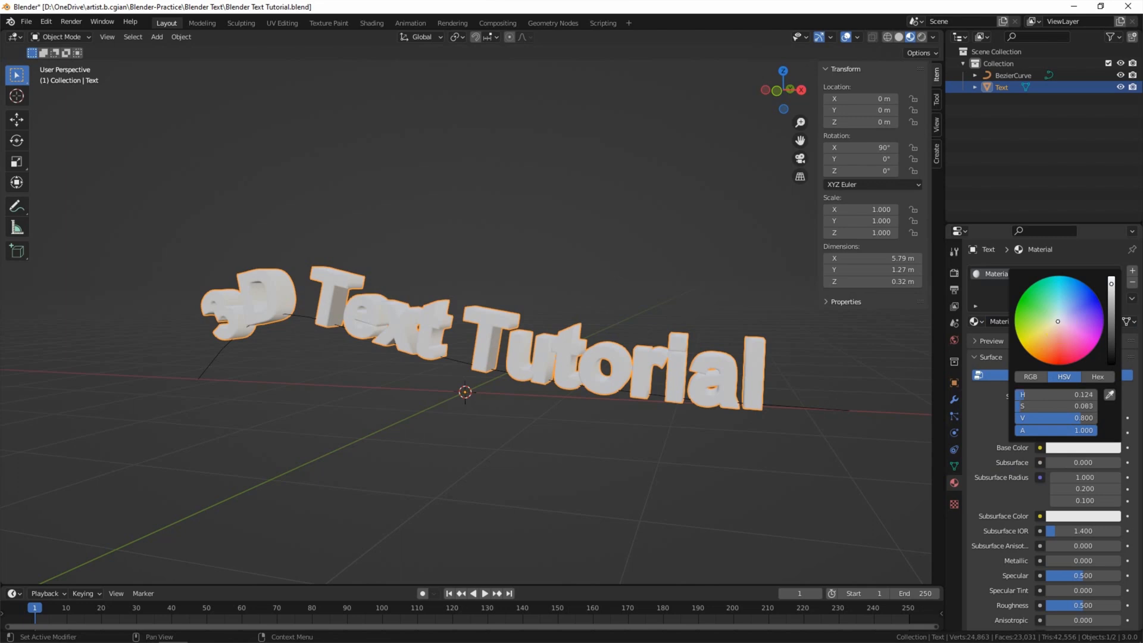
mouse_move(1070, 310)
mouse_down()
mouse_move(1056, 278)
mouse_move(1020, 301)
mouse_move(1023, 343)
mouse_move(1083, 354)
mouse_up()
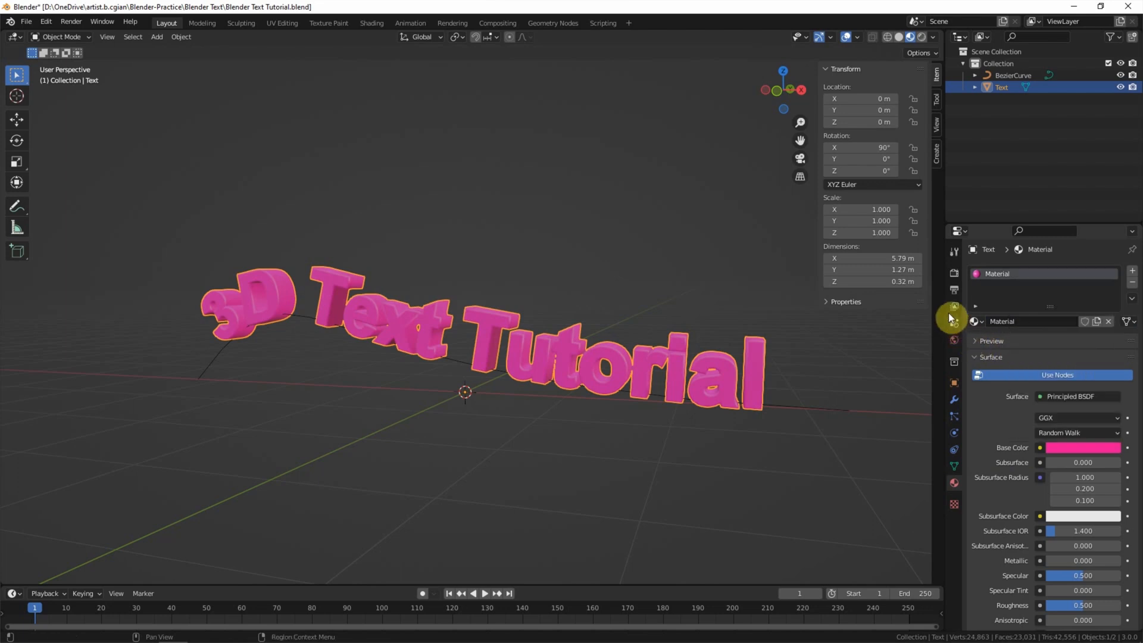
click(953, 274)
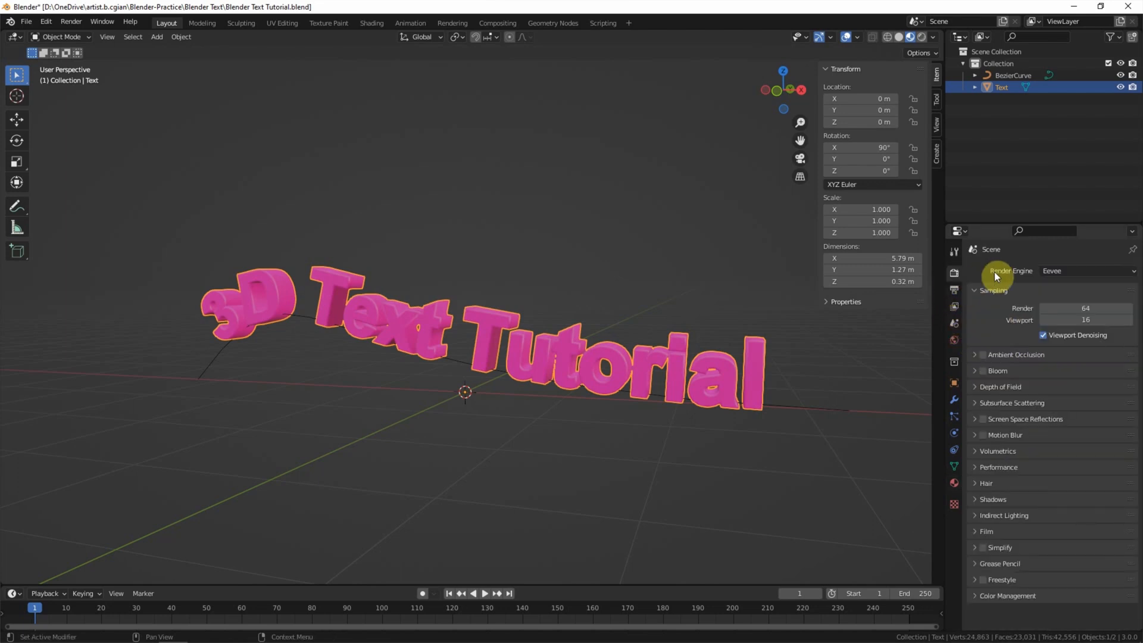
Step: Set the render engine to Cycles and switch the viewport to Rendered shading
click(1058, 267)
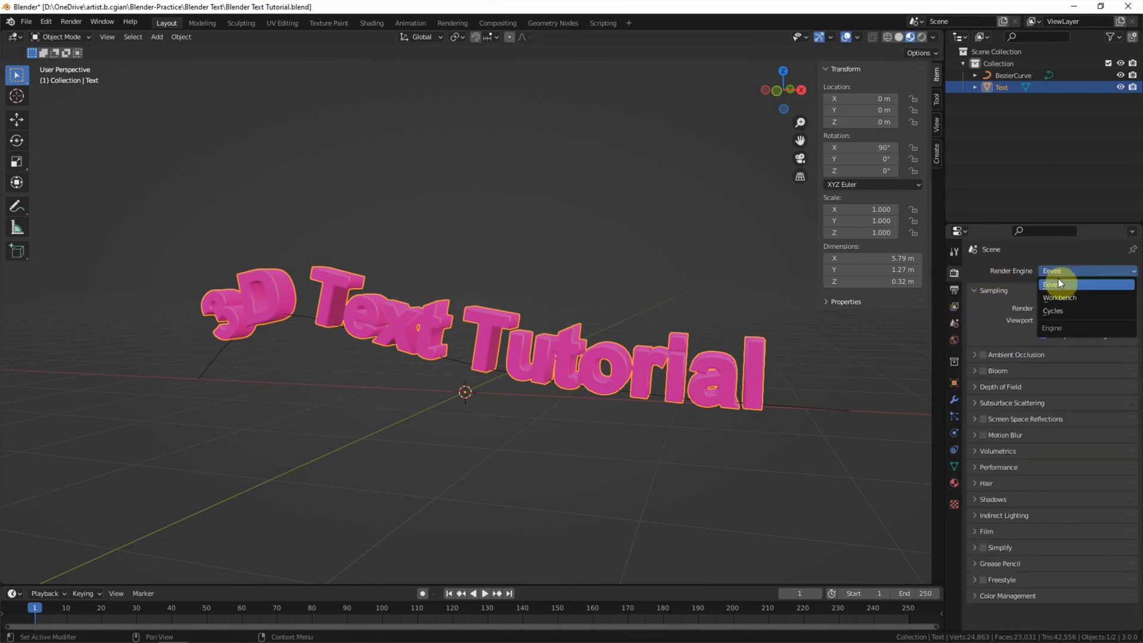
click(1067, 308)
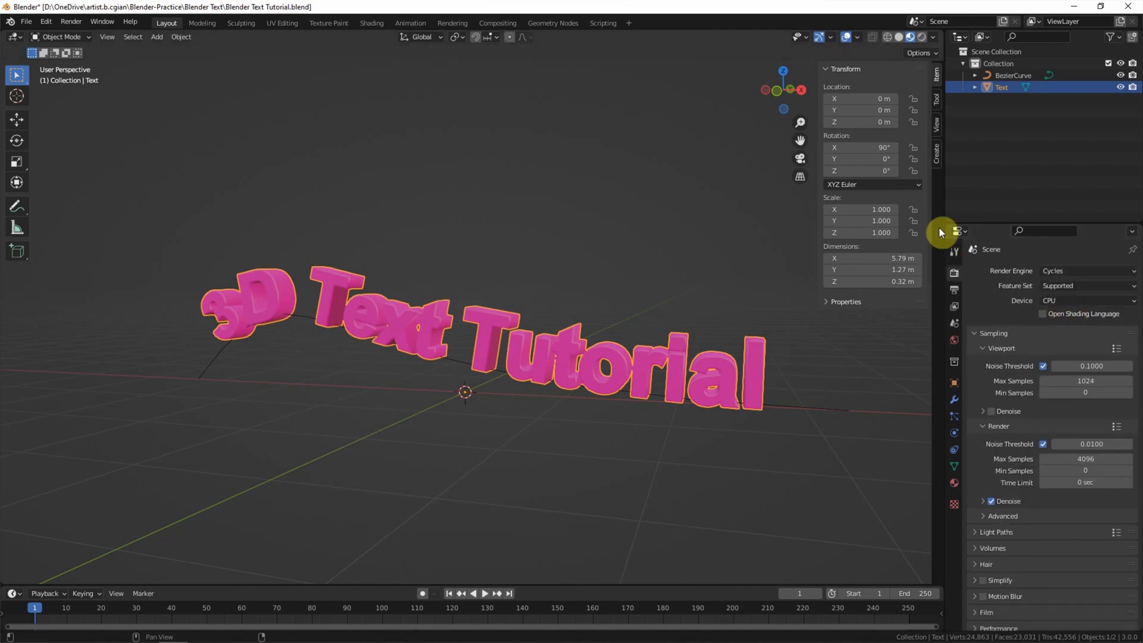
click(922, 37)
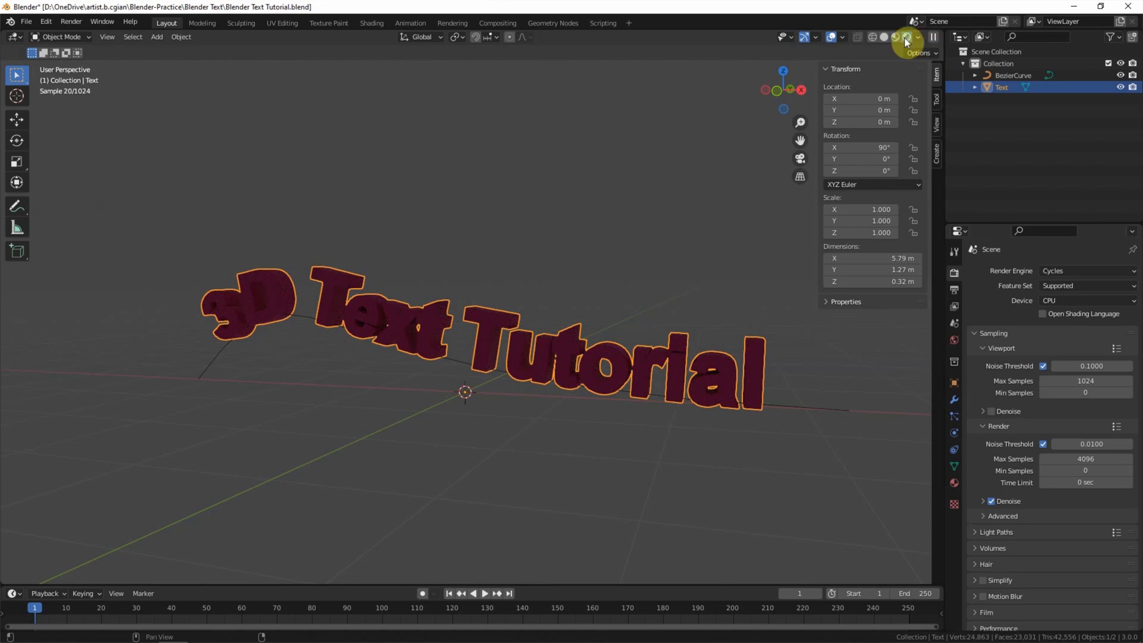
click(156, 37)
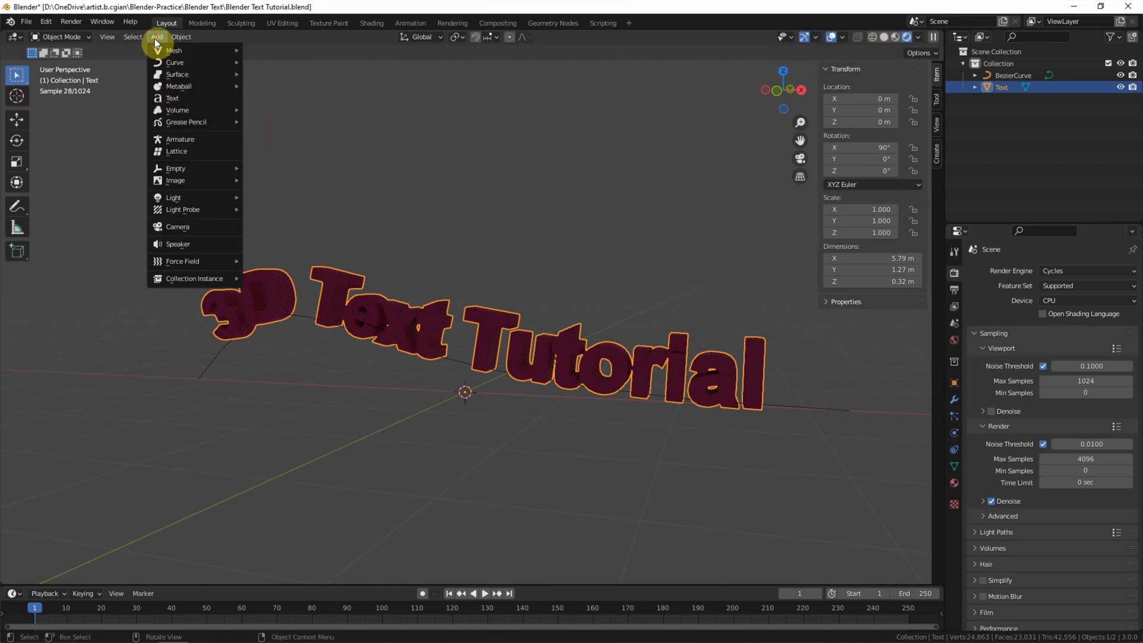
Step: Add a point light to the scene and drag it along the Y axis
mouse_move(190, 198)
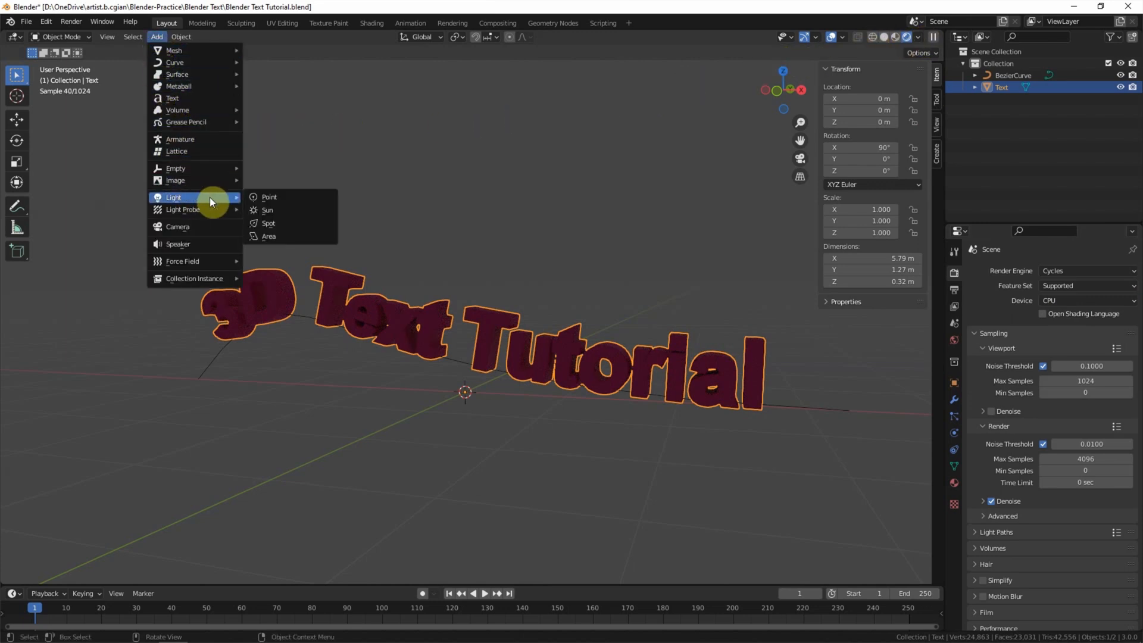
click(270, 199)
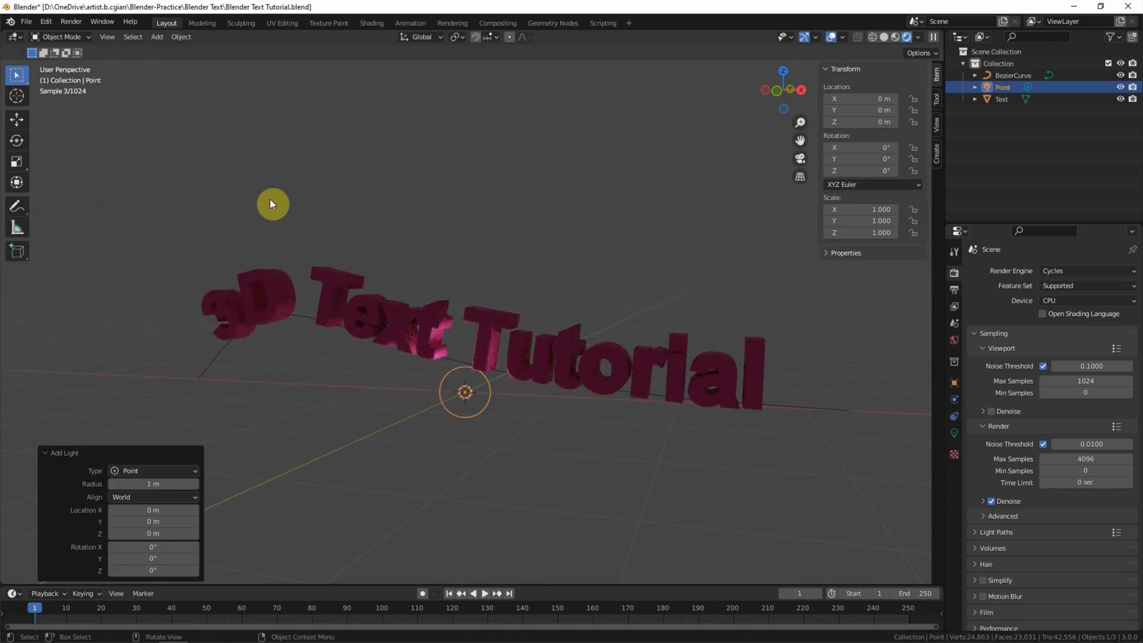
click(17, 121)
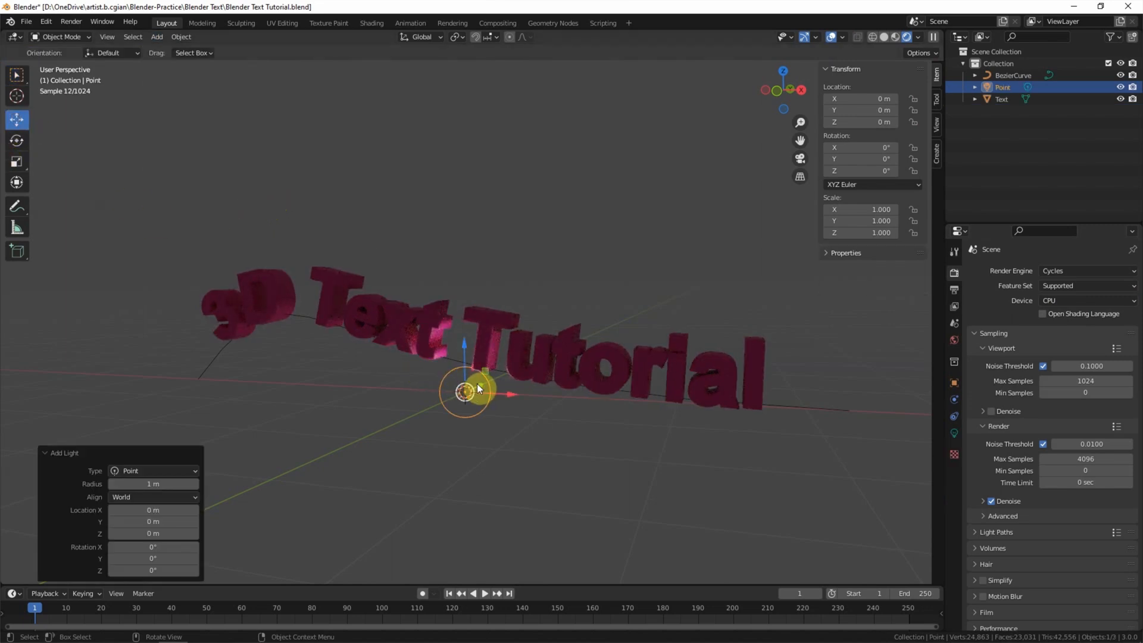
drag(459, 397, 394, 424)
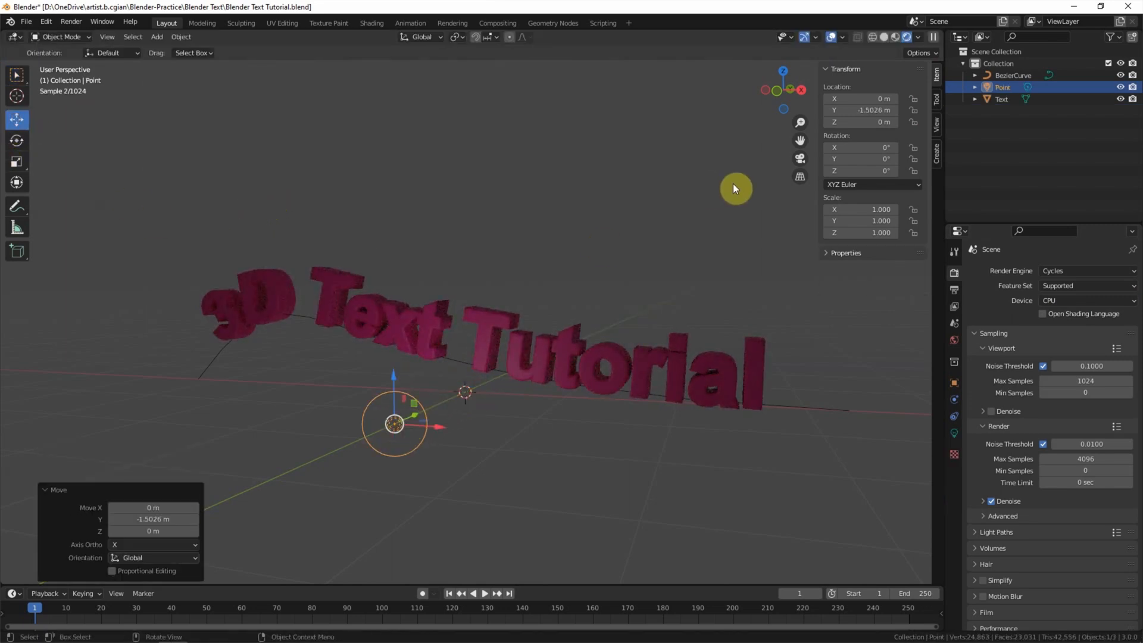
Step: Position the point light at X -2, Y -1, Z 2 m
click(860, 99)
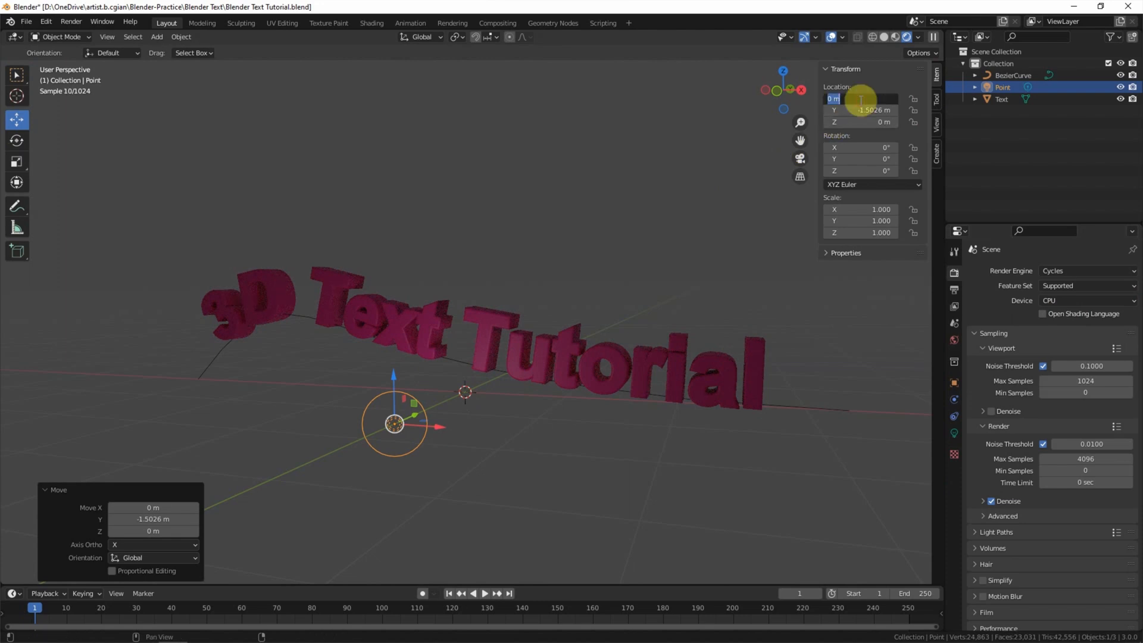
text(-2)
key(Return)
click(861, 110)
key(BackSpace)
text(-1)
key(Return)
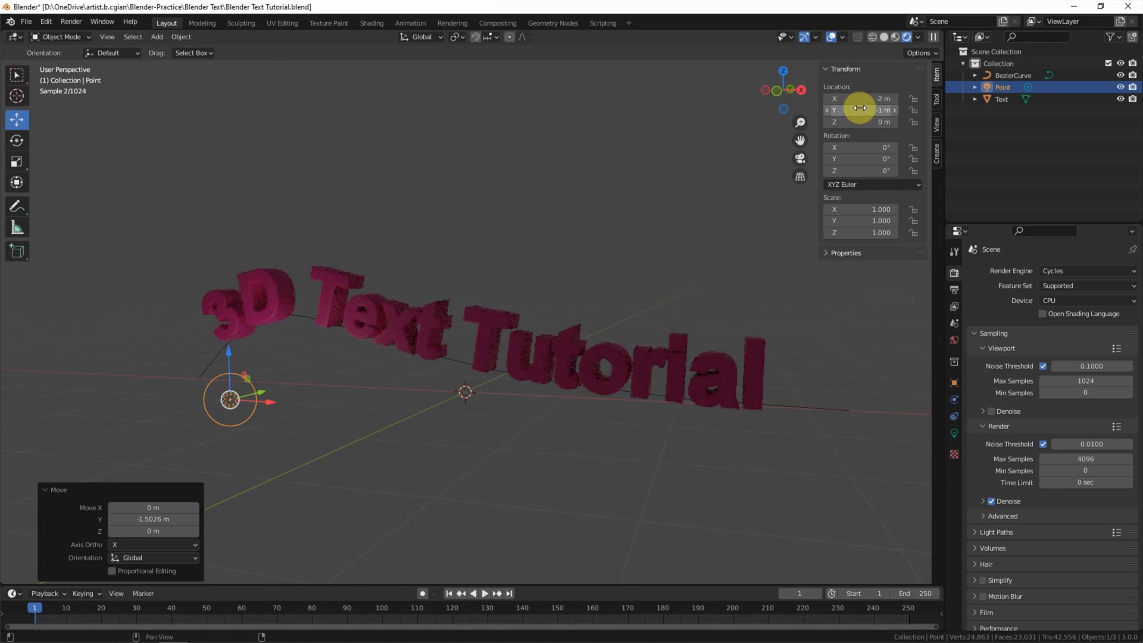
click(864, 120)
text(2)
key(Return)
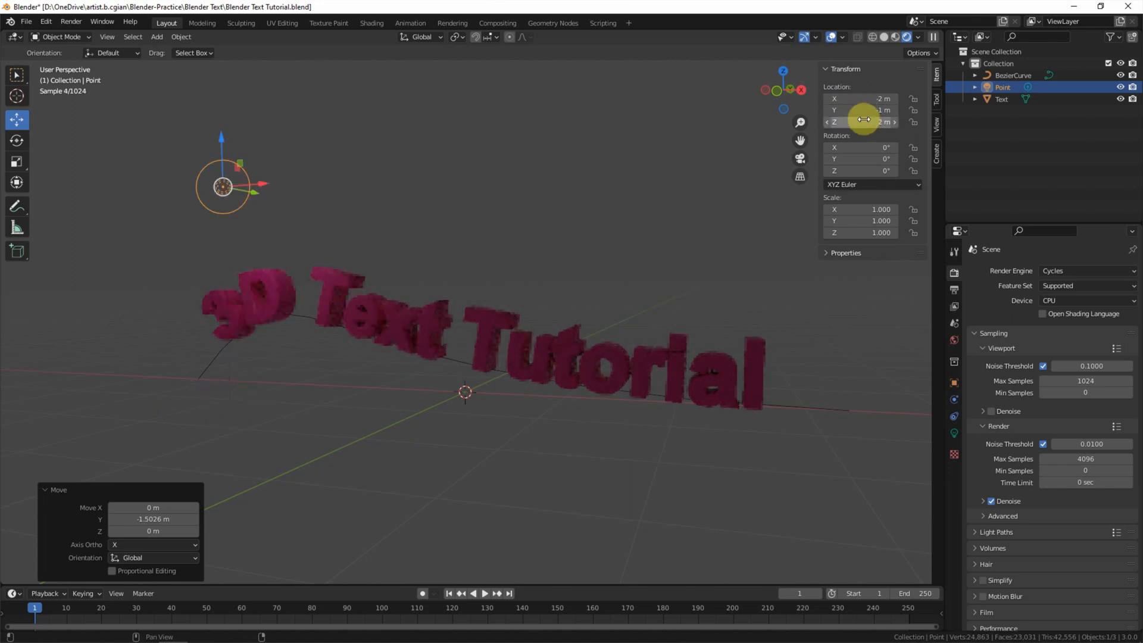
Step: Set the point light's power to 1500 W
click(953, 432)
click(1058, 353)
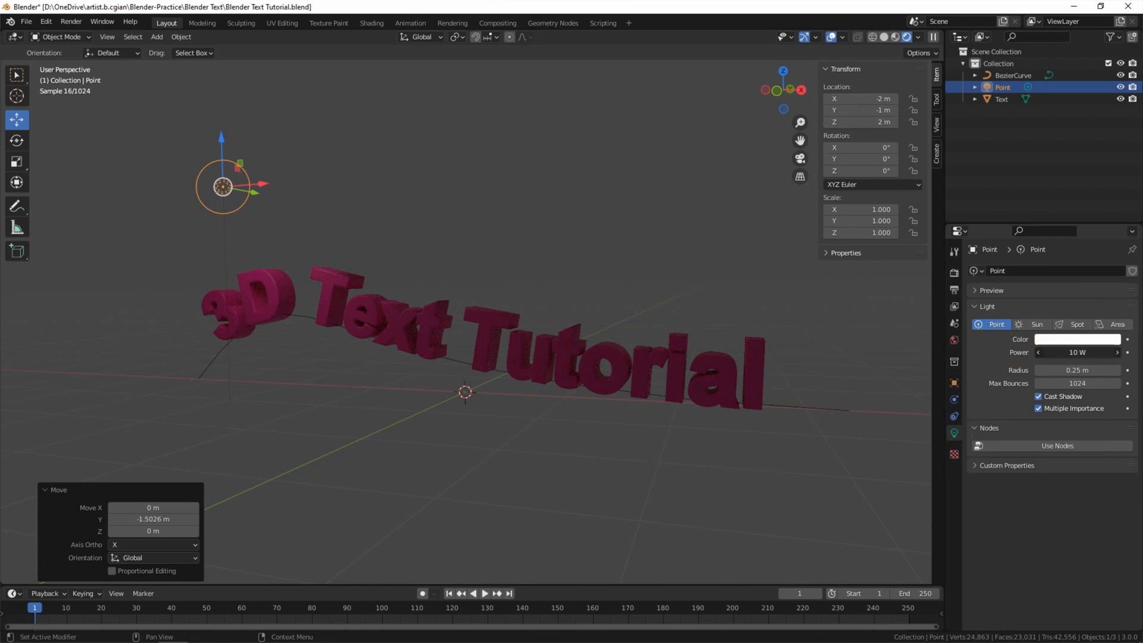
text(1500)
key(Return)
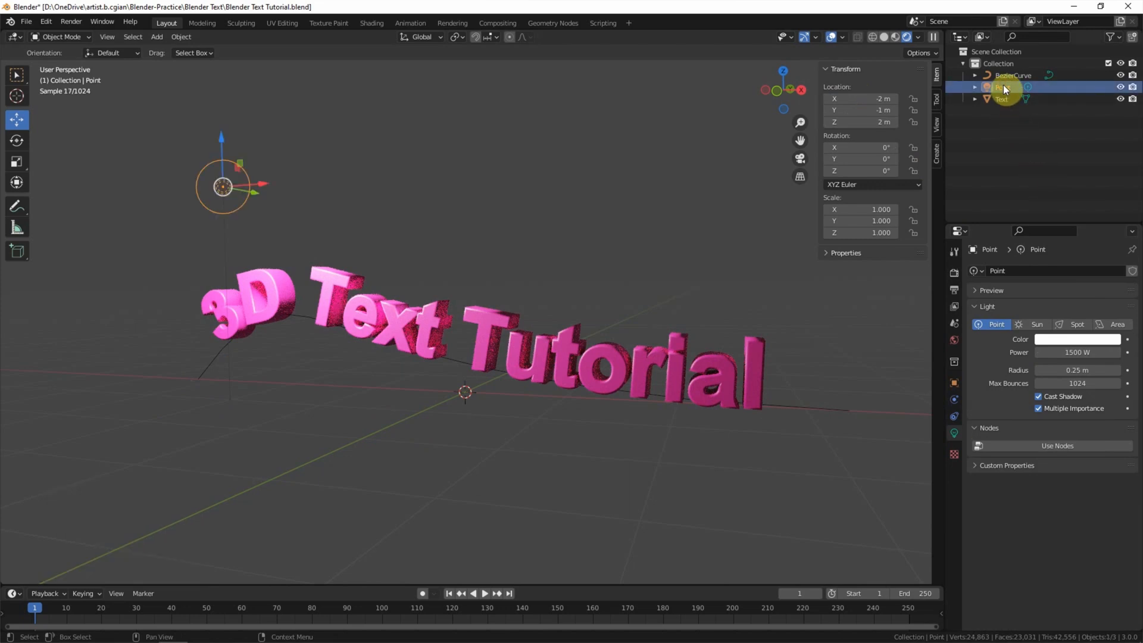
Step: Copy and paste the point light, then select the duplicate Point.001
key(ctrl+c)
key(ctrl+v)
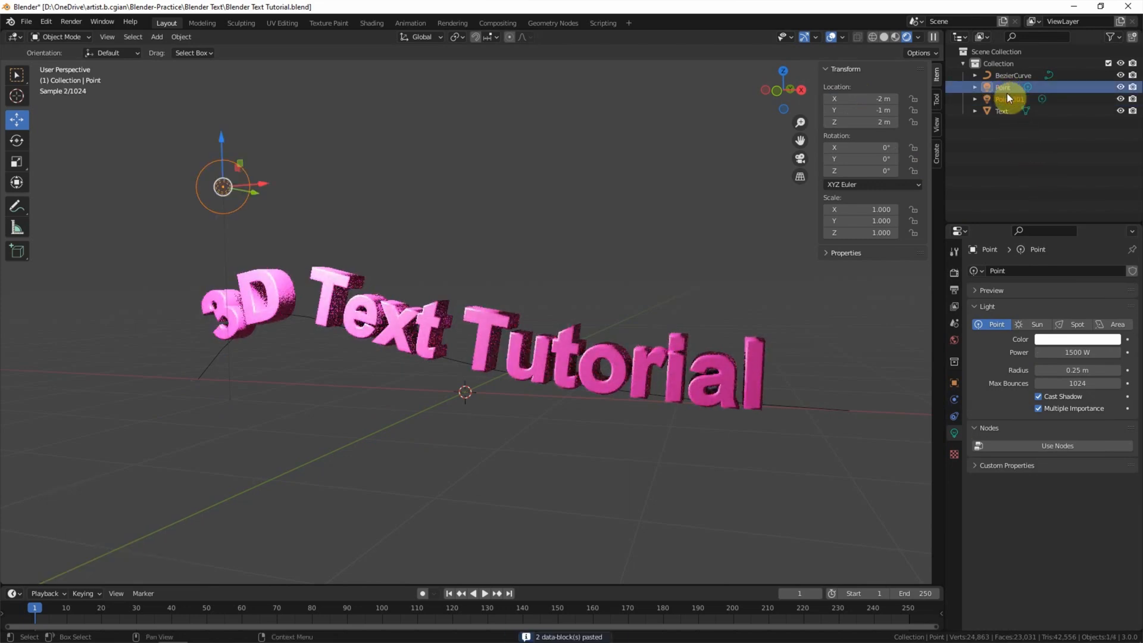
click(1008, 97)
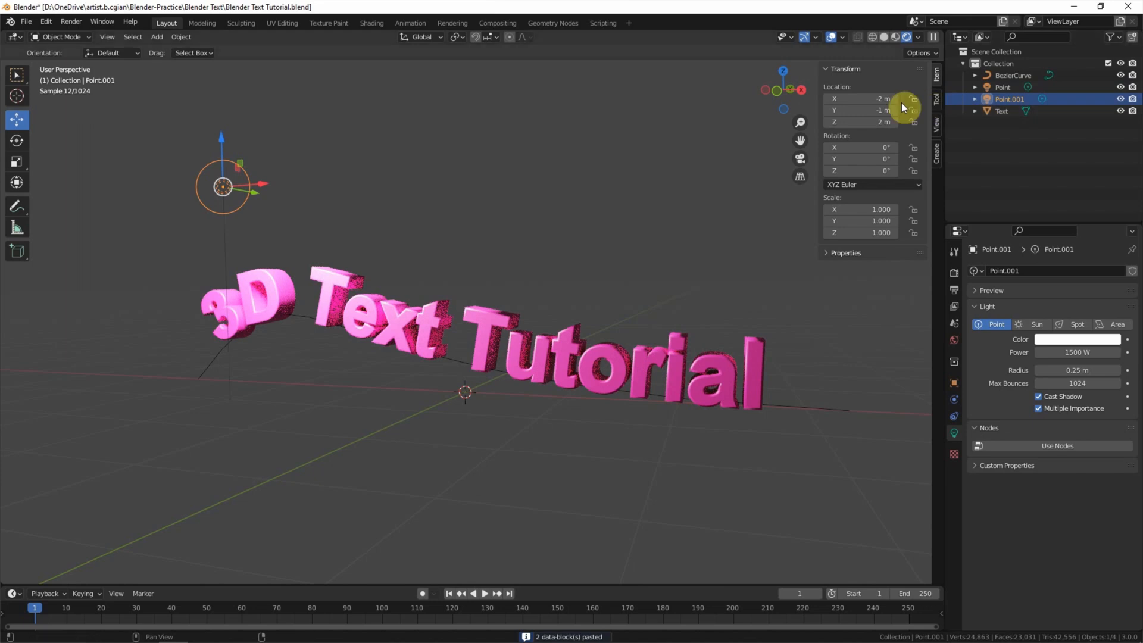
Step: Move Point.001 to the text's other side at 2, -2, 1.5 m
double_click(879, 99)
text(2)
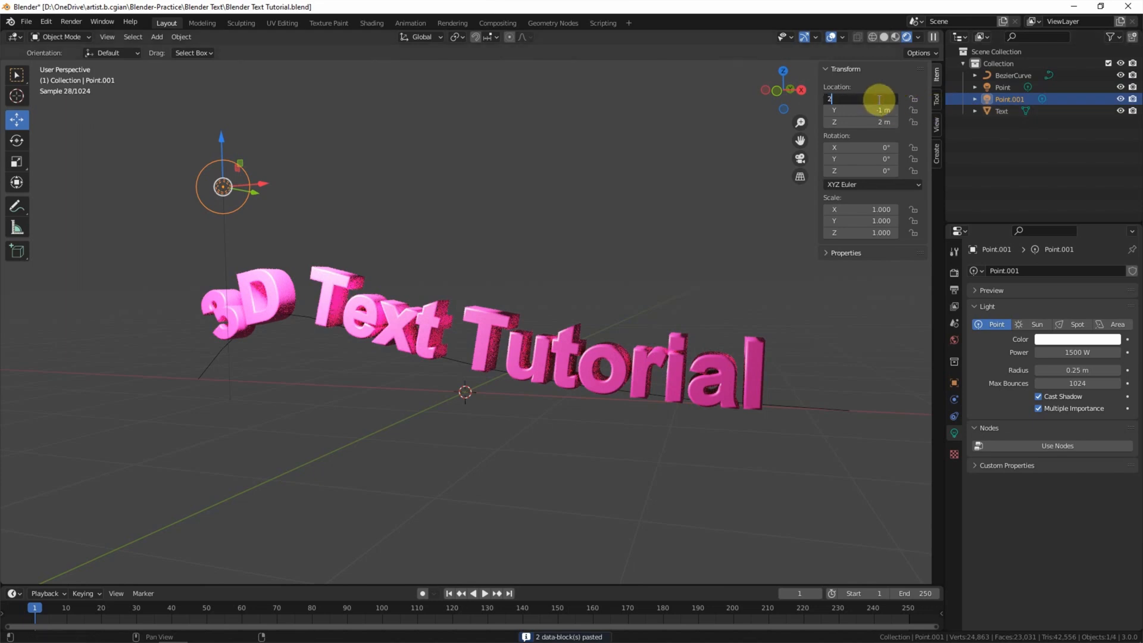
key(Return)
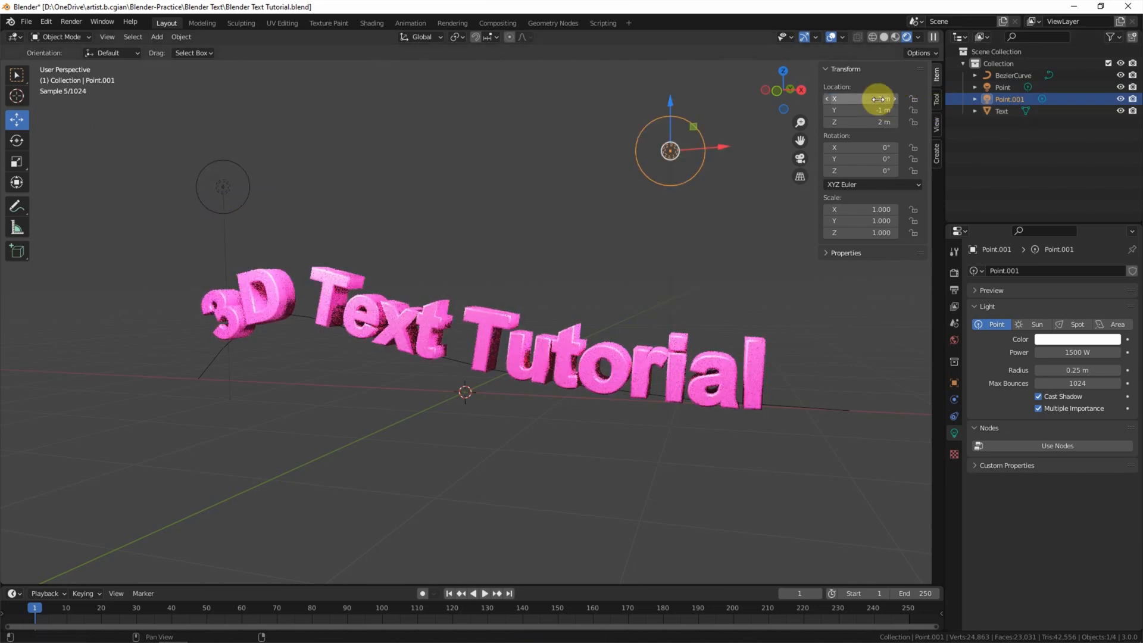
double_click(878, 110)
text(1)
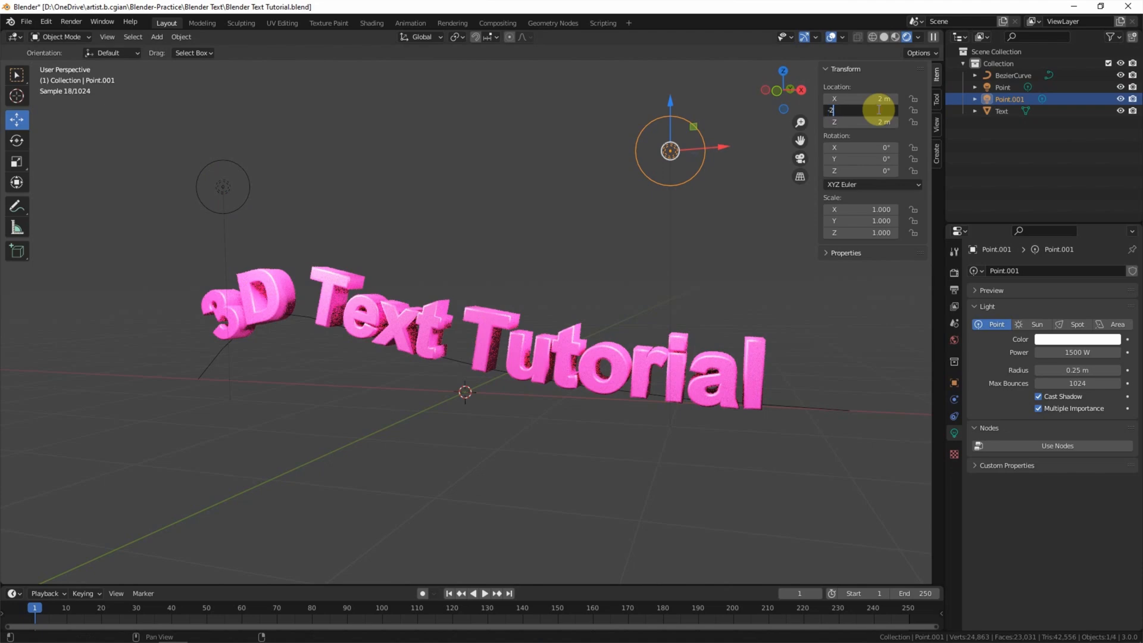
key(Return)
double_click(877, 122)
text(1)
key(Return)
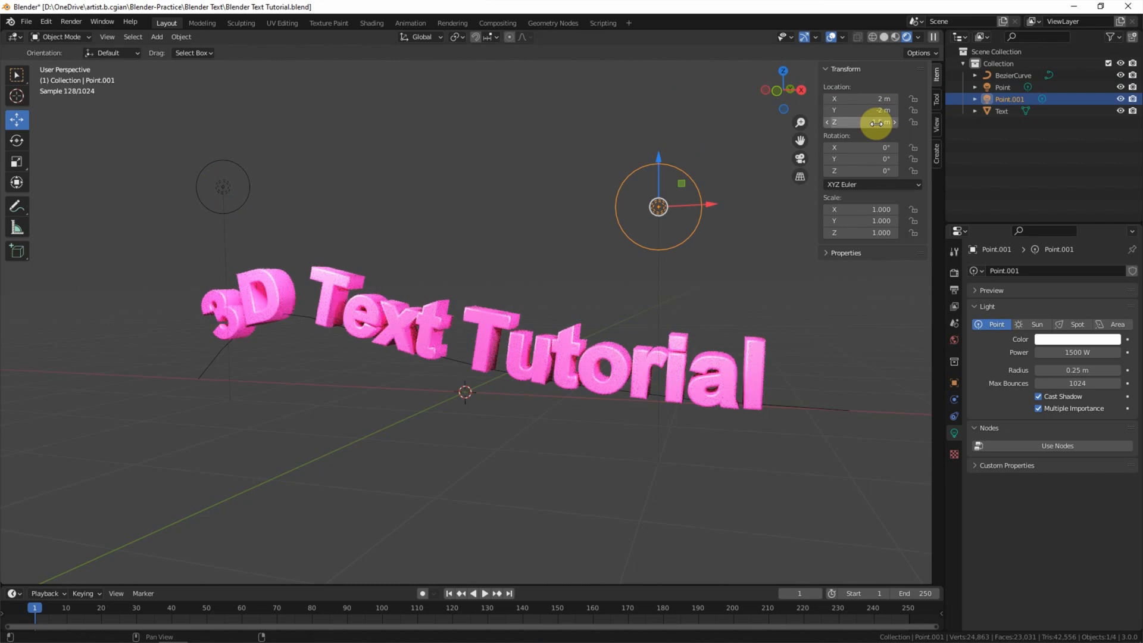
click(156, 37)
mouse_move(162, 50)
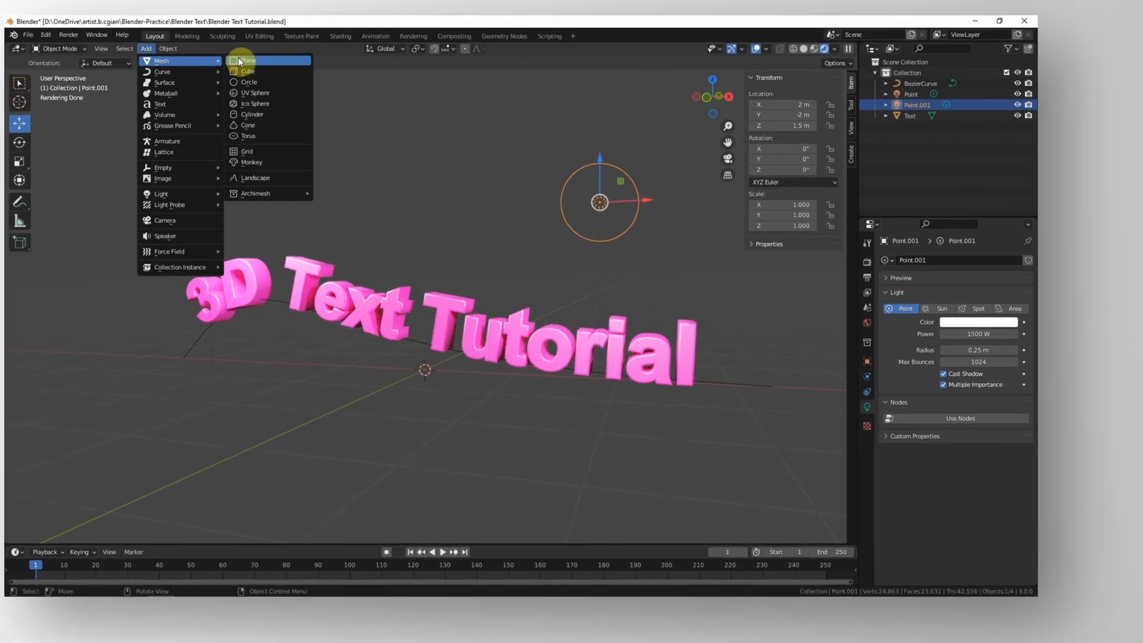